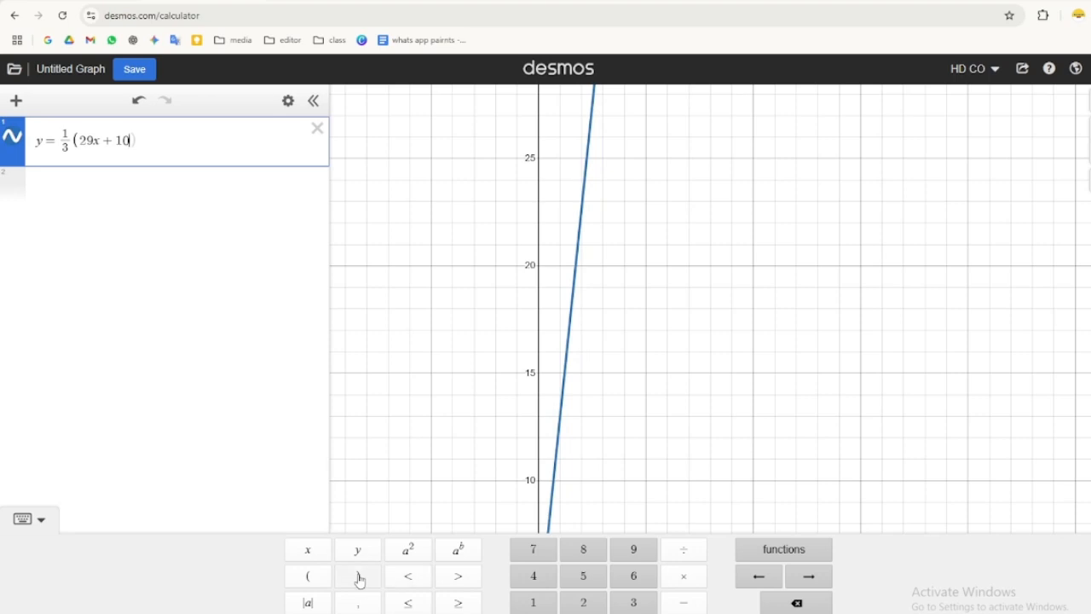
# - Finish entering the equation y = 1/3(29x + 10) + 5x in the first expression line
pyautogui.write('+')
pyautogui.click(583, 576)
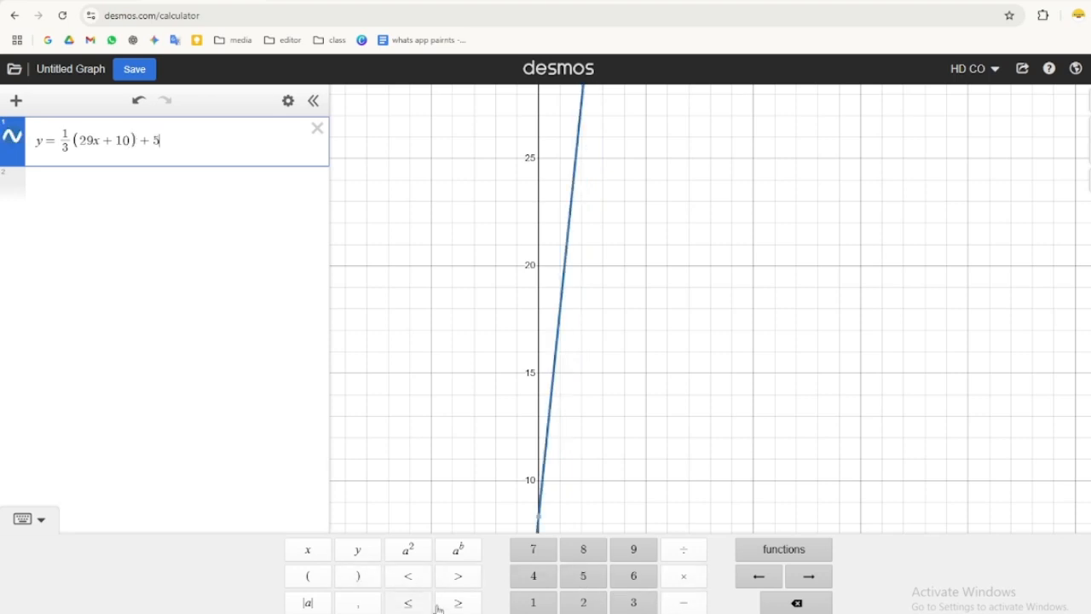
pyautogui.click(314, 556)
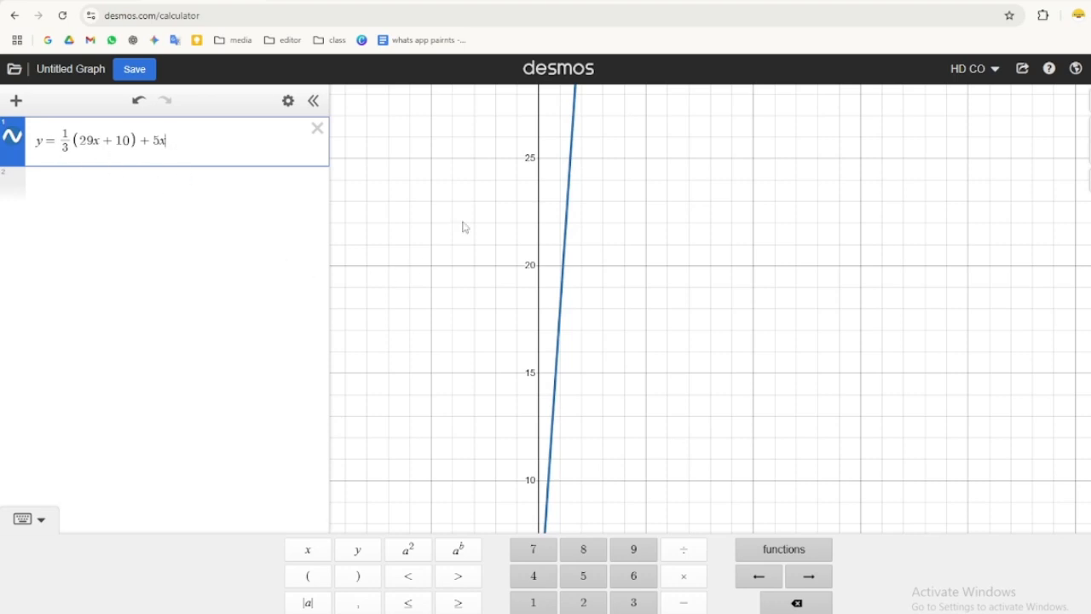
pyautogui.click(39, 522)
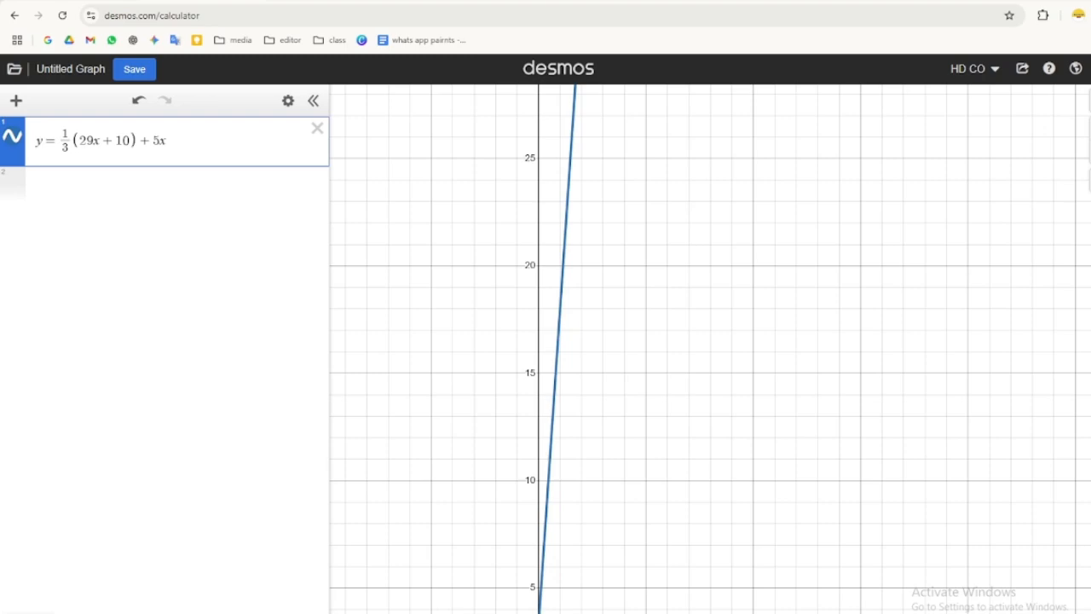
# - Zoom and pan the graph to examine the line around its y-intercept
pyautogui.click(1090, 129)
pyautogui.moveTo(534, 559); pyautogui.dragTo(701, 165)
pyautogui.moveTo(615, 581); pyautogui.dragTo(612, 507)
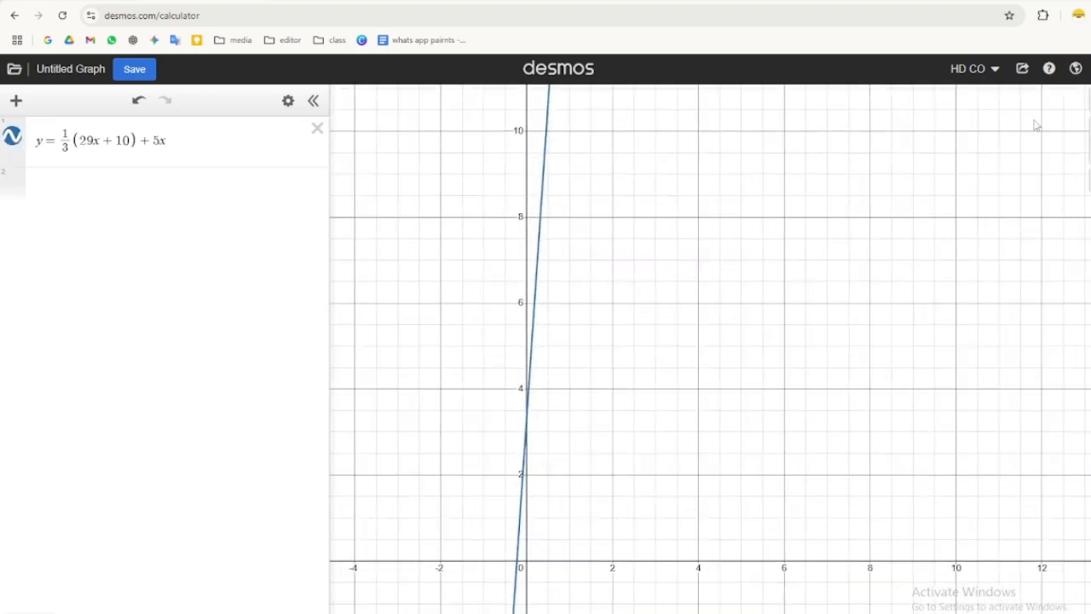
pyautogui.click(1087, 129)
pyautogui.moveTo(494, 480); pyautogui.dragTo(751, 314)
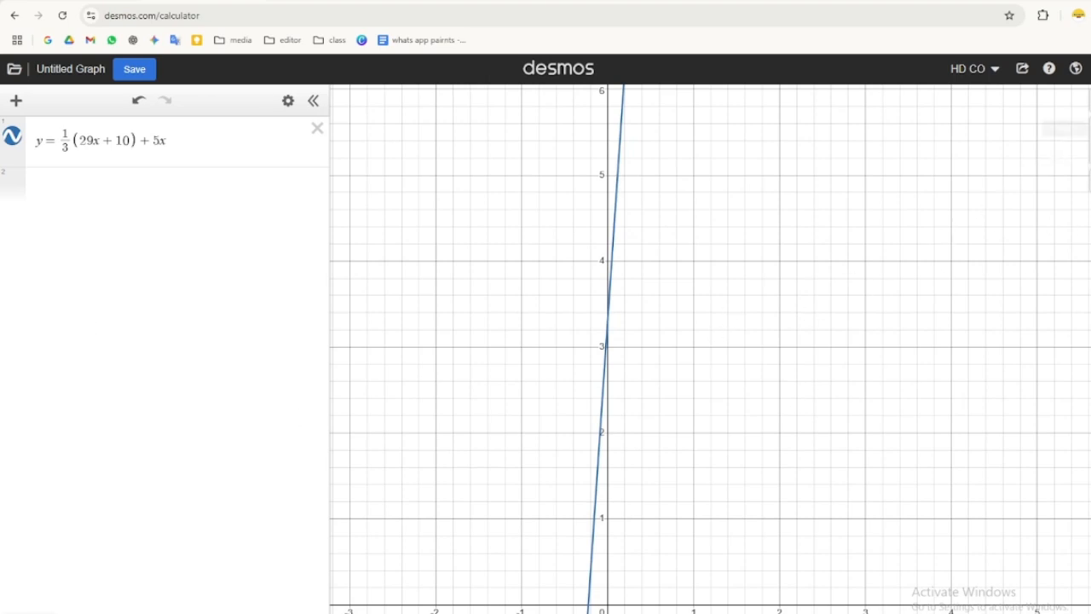
pyautogui.scroll(5, 519, 370)
pyautogui.moveTo(467, 378); pyautogui.dragTo(840, 142)
pyautogui.moveTo(780, 333); pyautogui.dragTo(721, 329)
pyautogui.moveTo(802, 247); pyautogui.dragTo(784, 452)
pyautogui.moveTo(707, 135); pyautogui.dragTo(698, 271)
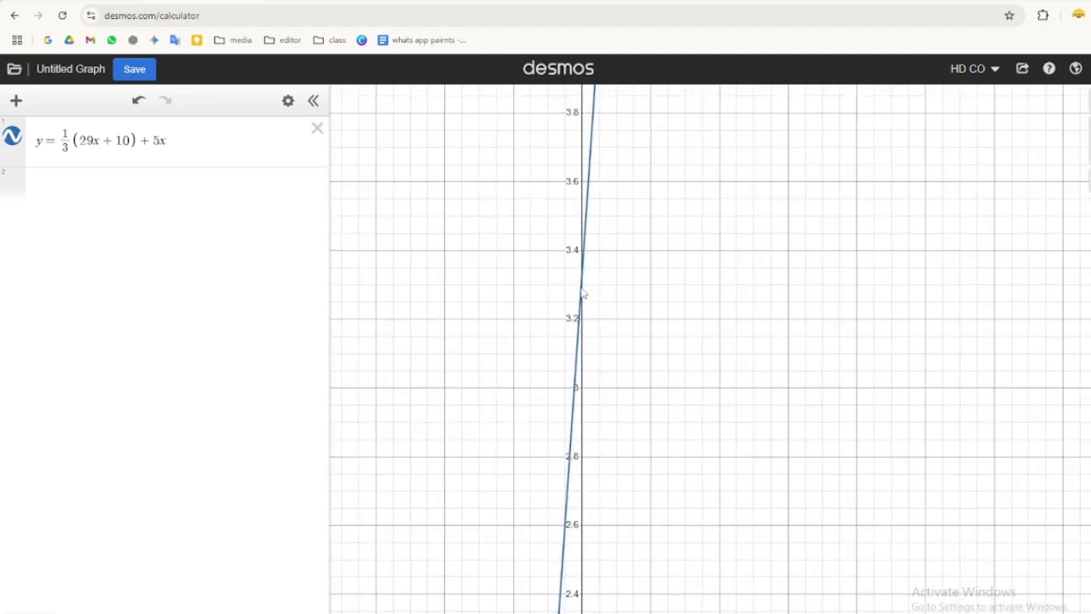
pyautogui.click(583, 288)
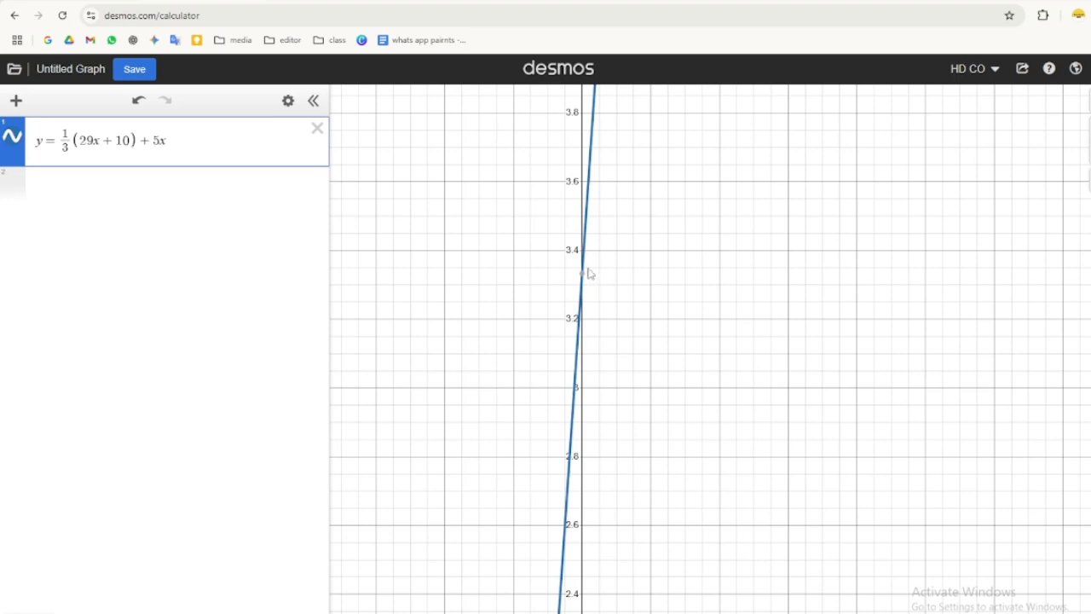
pyautogui.moveTo(588, 280)
pyautogui.click(1090, 181)
pyautogui.moveTo(858, 333); pyautogui.dragTo(818, 248)
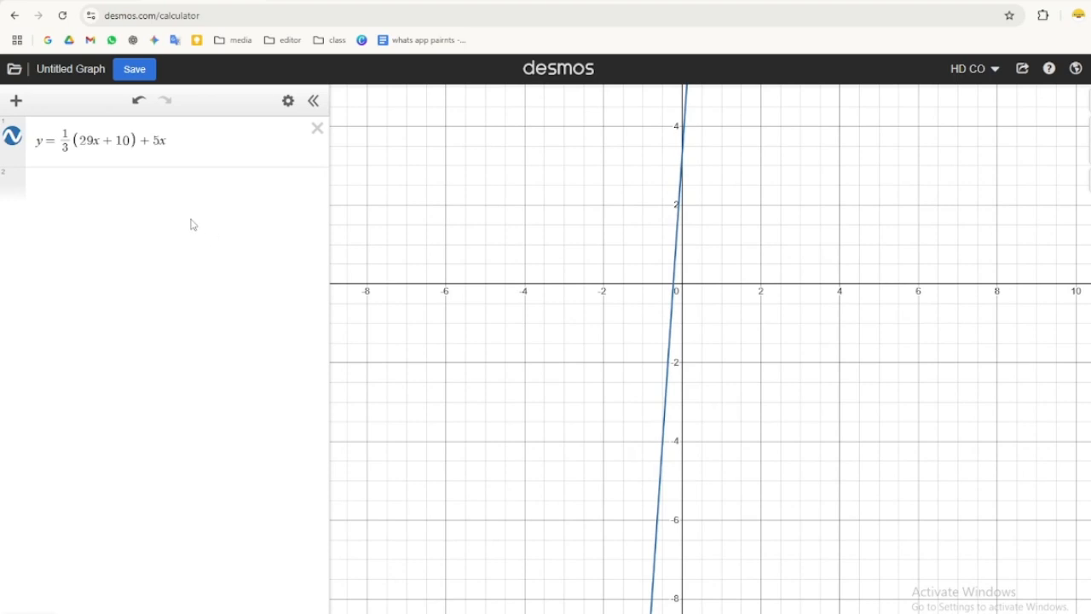
# - Create a table of values for the equation
pyautogui.click(289, 101)
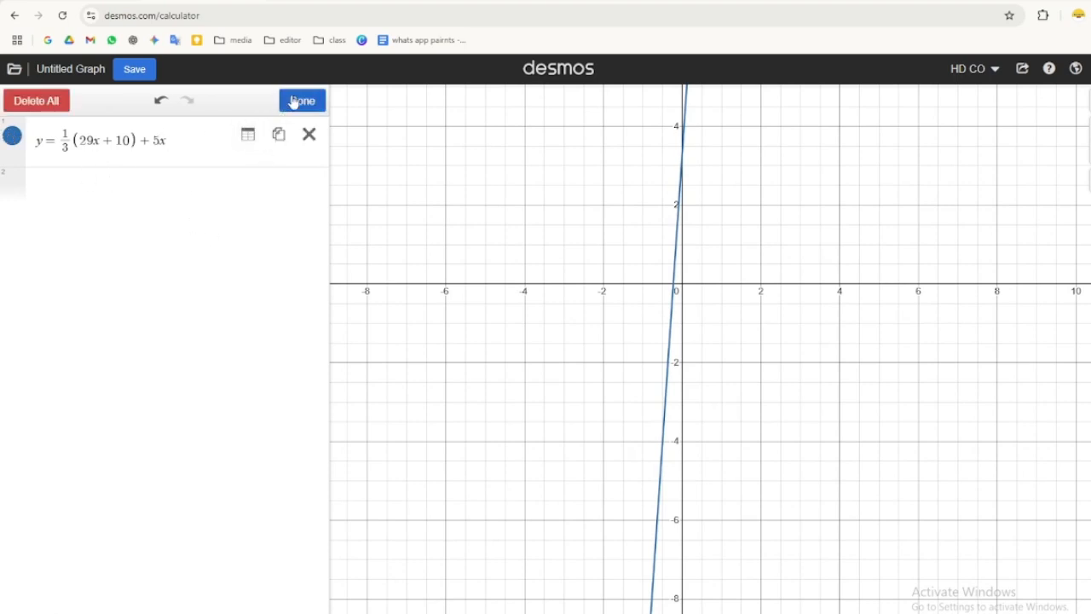
pyautogui.click(248, 135)
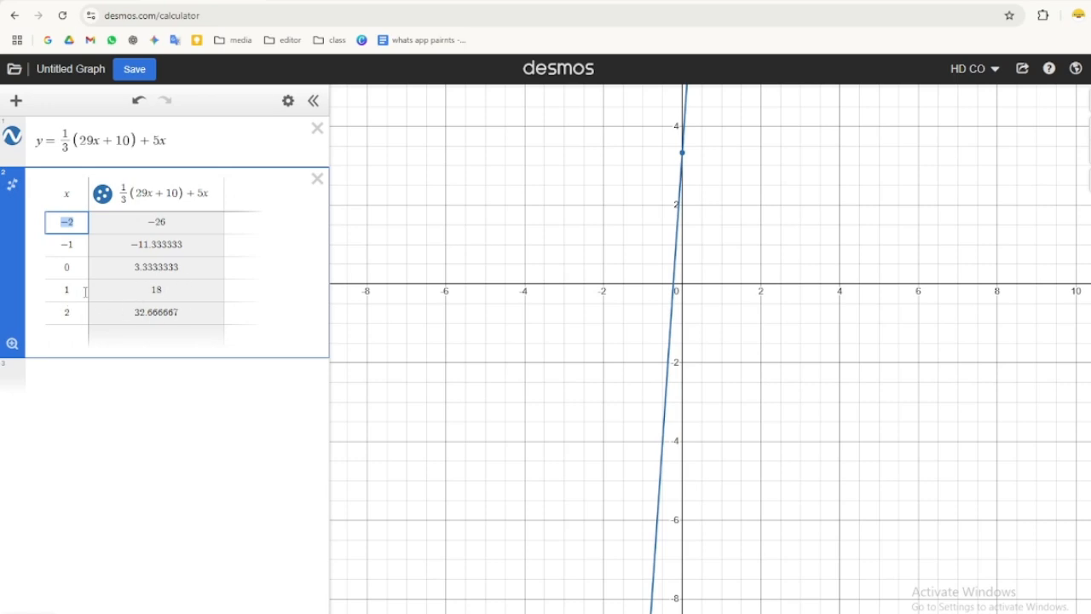
# - Enter 32.666667 − 18 in a new expression line
pyautogui.click(64, 372)
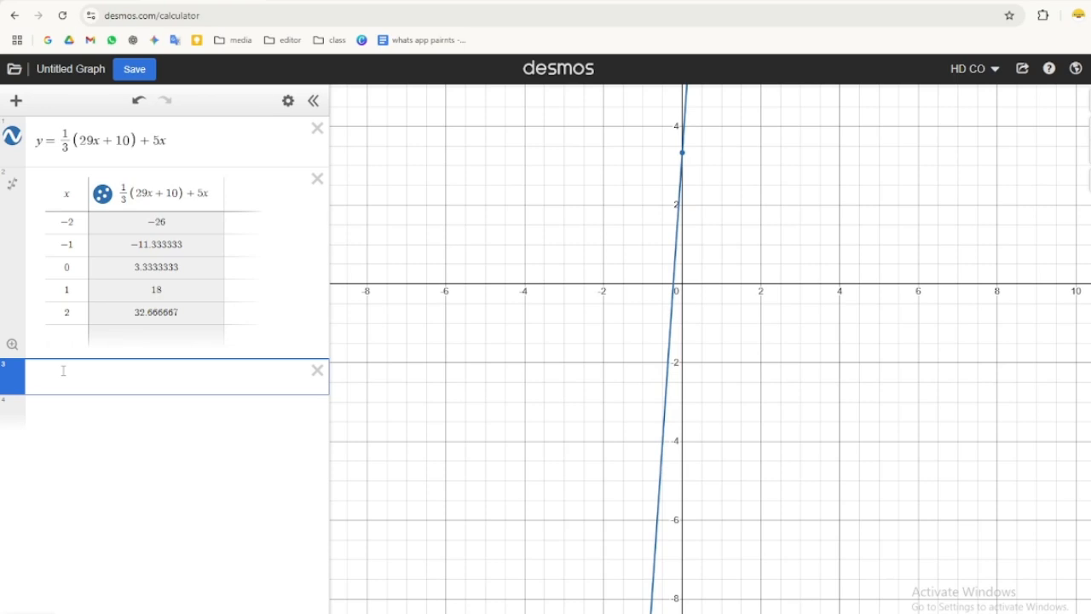
pyautogui.click(28, 612)
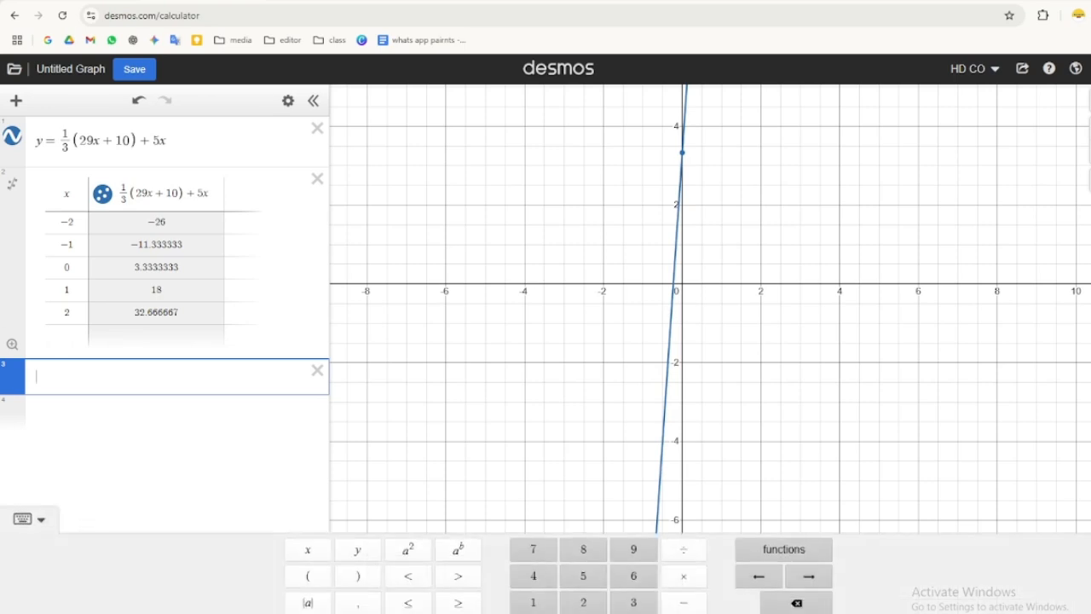
pyautogui.click(633, 602)
pyautogui.click(583, 602)
pyautogui.write('.')
pyautogui.click(634, 577)
pyautogui.click(634, 576)
pyautogui.click(634, 576)
pyautogui.click(634, 576)
pyautogui.click(633, 576)
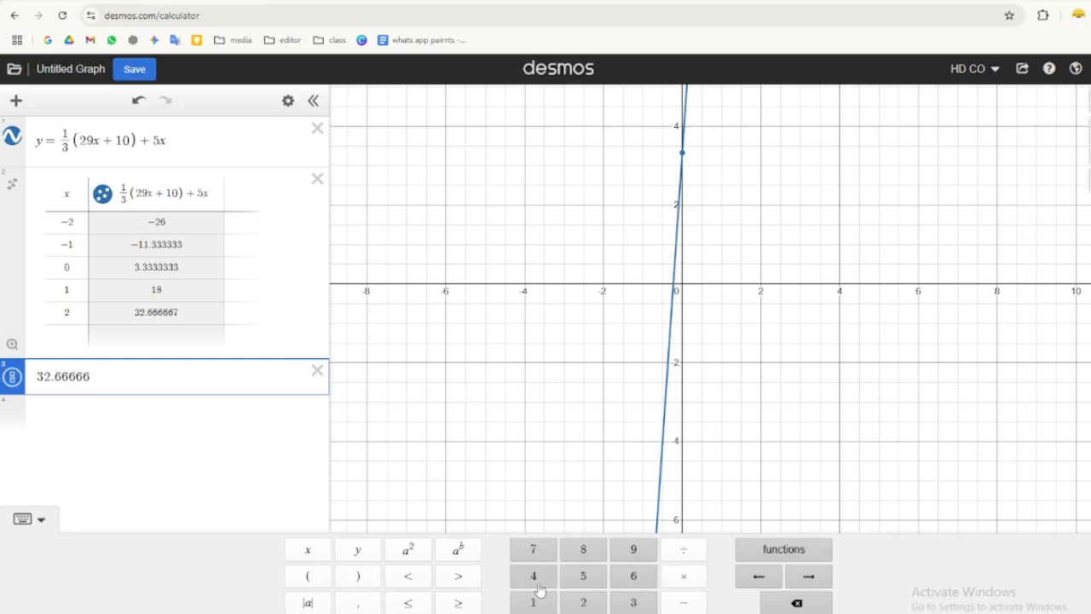
pyautogui.click(533, 551)
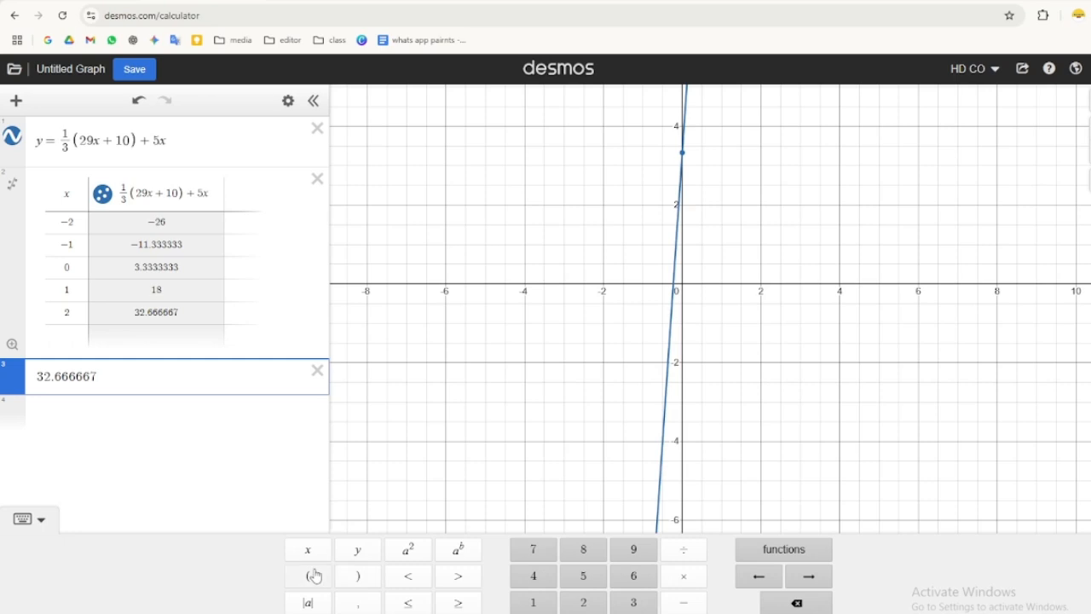
pyautogui.click(681, 605)
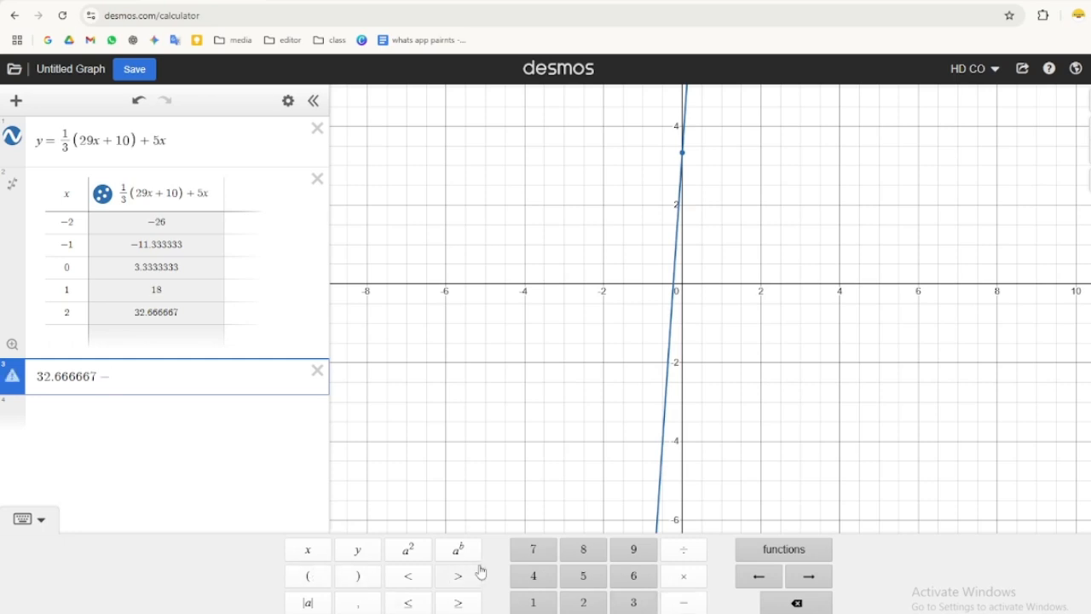
pyautogui.click(533, 602)
pyautogui.click(583, 551)
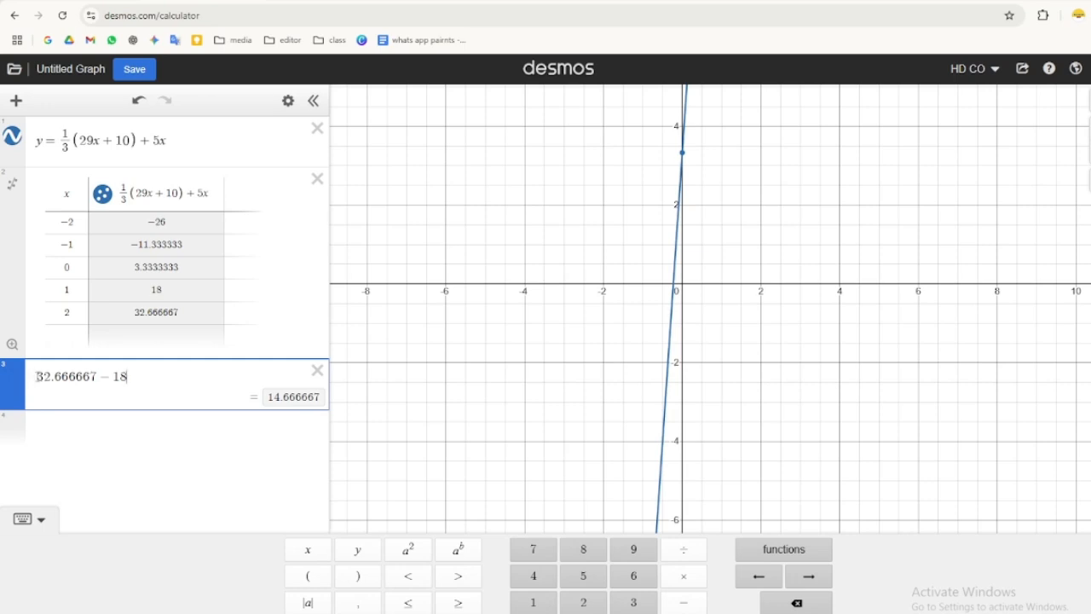
# - Turn the expression into the slope fraction (32.666667 − 18)/(2 − 1)
pyautogui.click(308, 575)
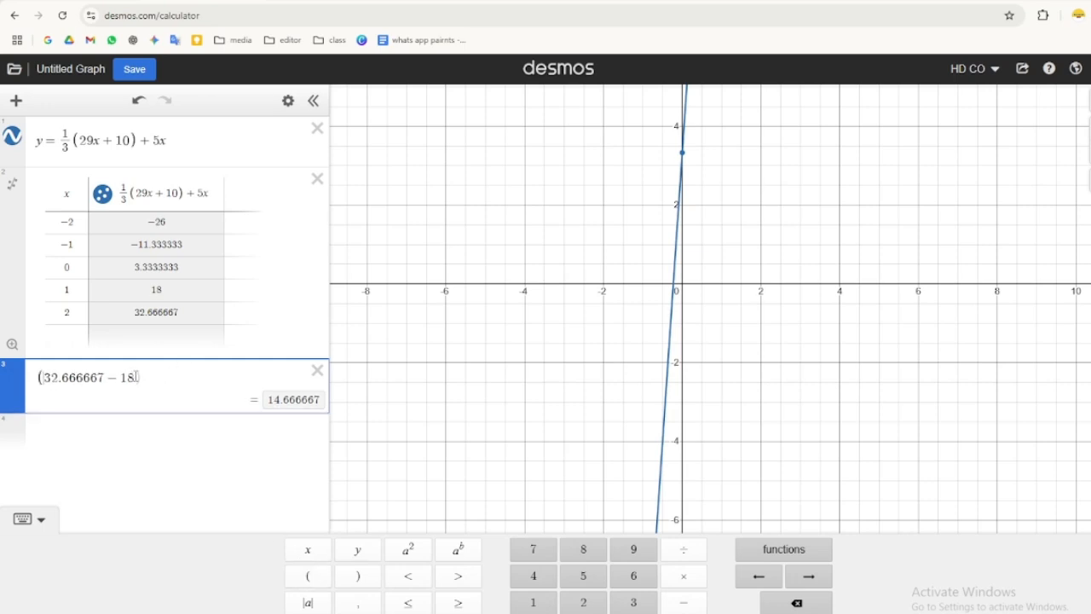
pyautogui.click(684, 551)
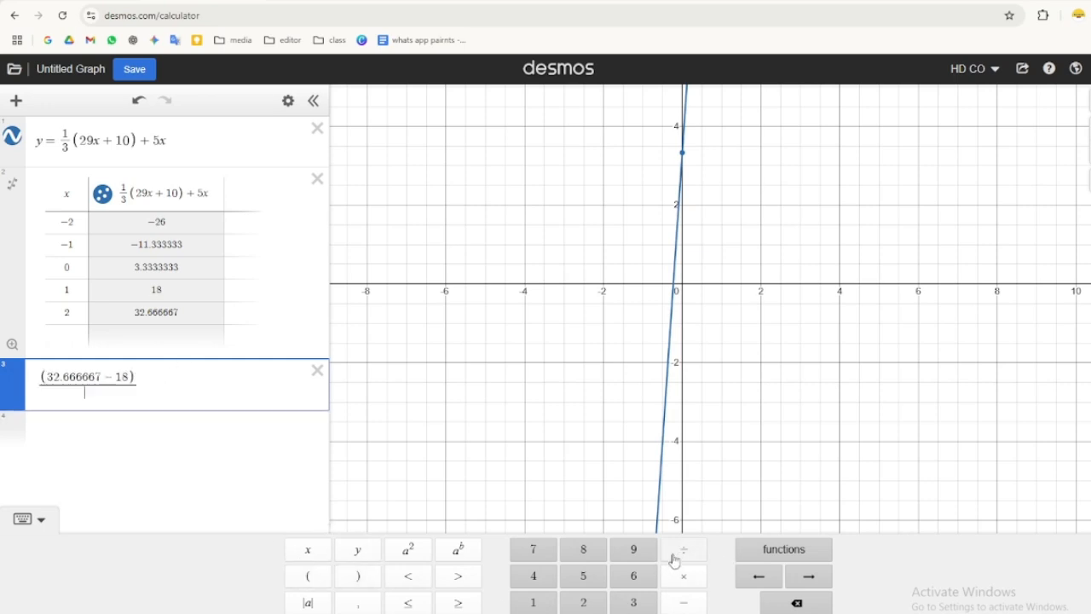
pyautogui.click(569, 606)
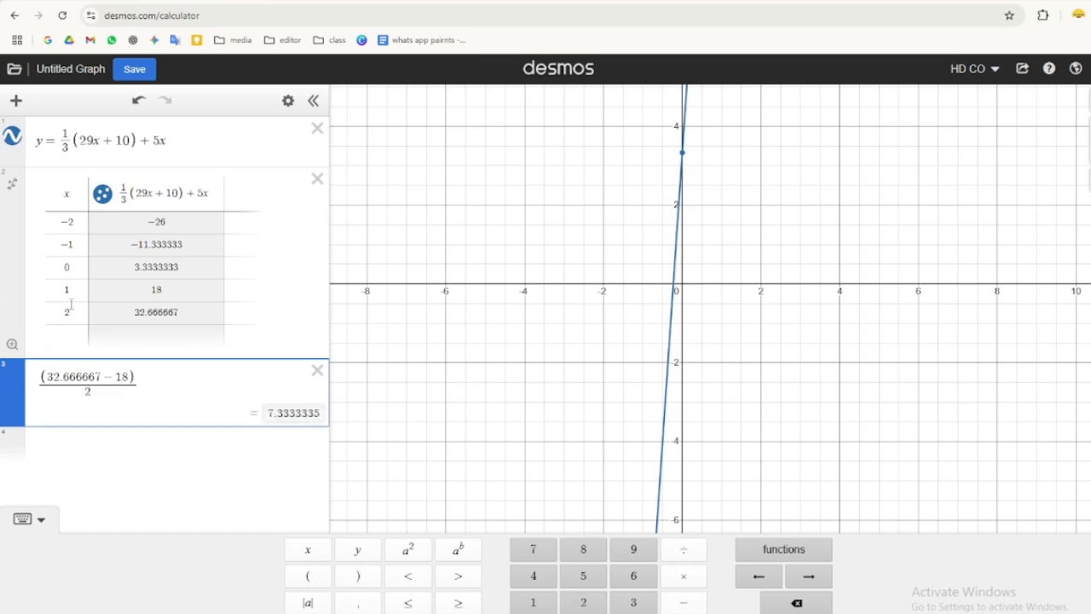
pyautogui.click(683, 602)
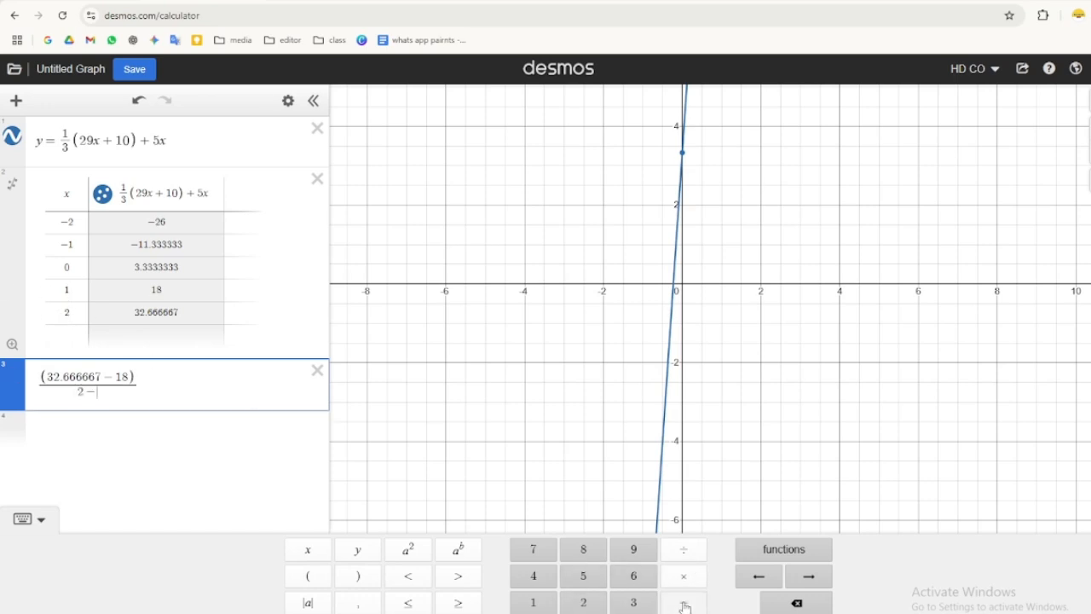
pyautogui.click(533, 602)
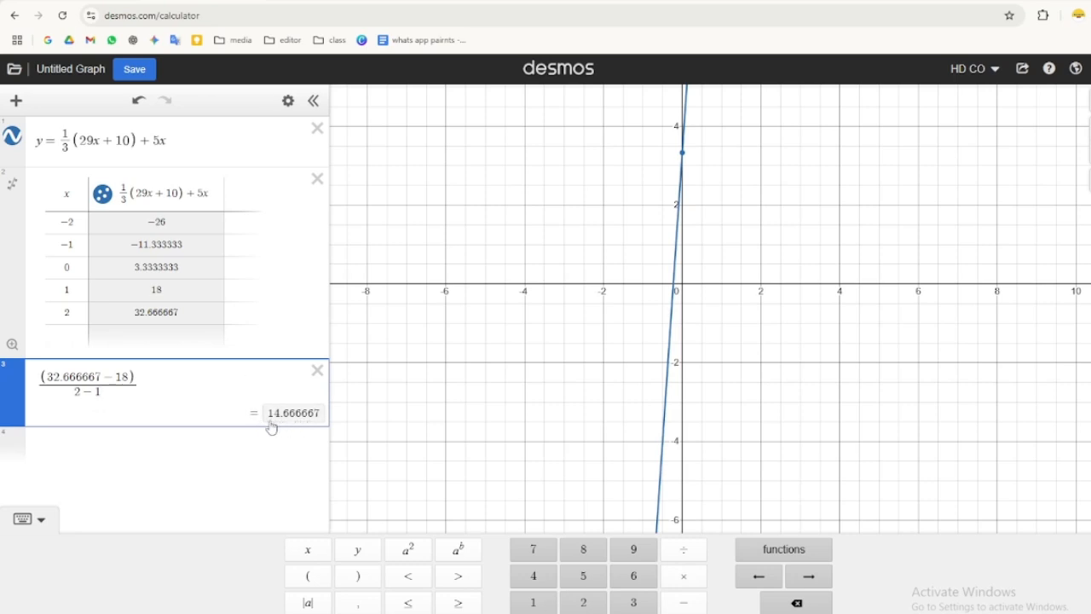
# - Switch the result to fraction form, deleting and re-entering the final 7 of 32.666667
pyautogui.moveTo(321, 413); pyautogui.dragTo(268, 411)
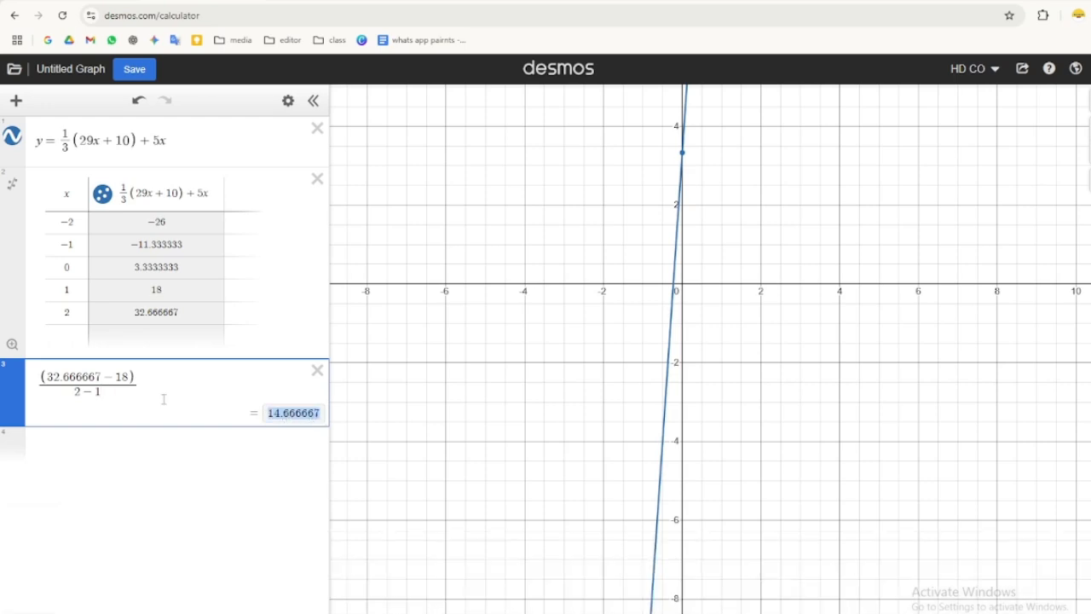
pyautogui.click(101, 376)
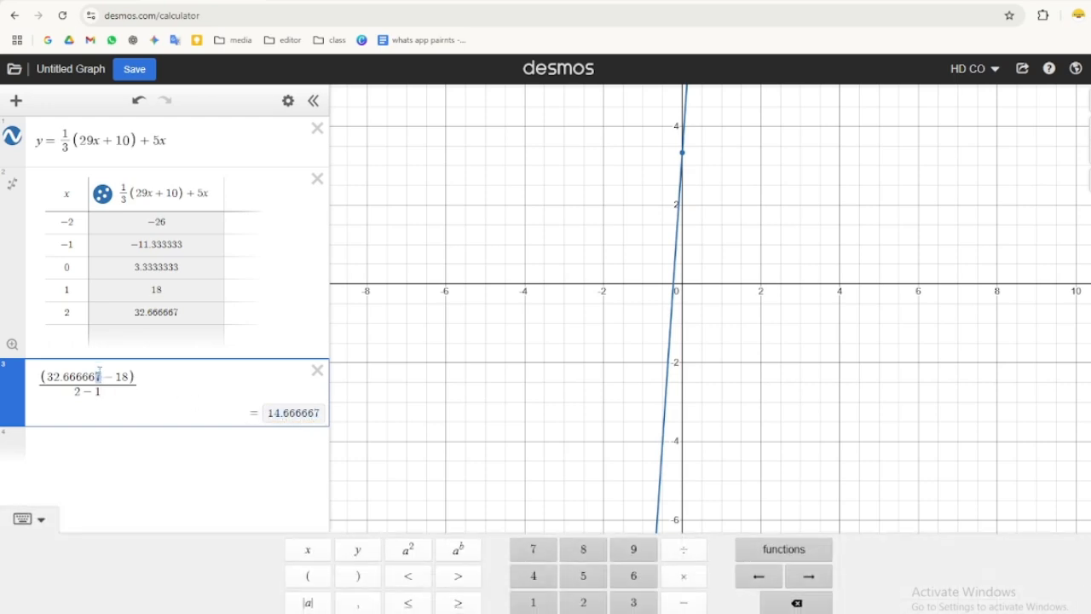
pyautogui.press('BackSpace')
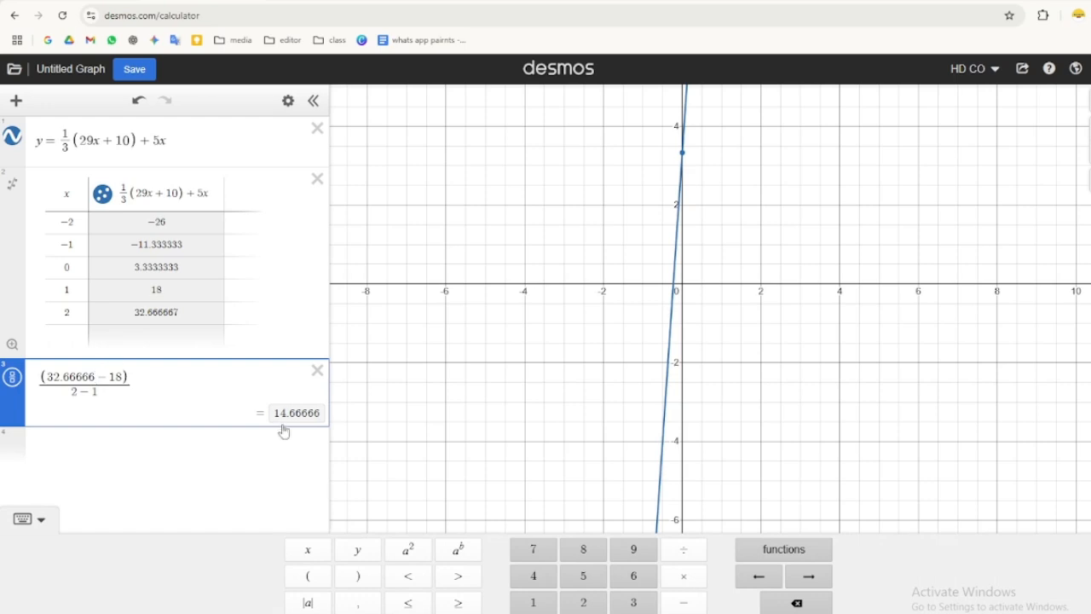
pyautogui.click(13, 382)
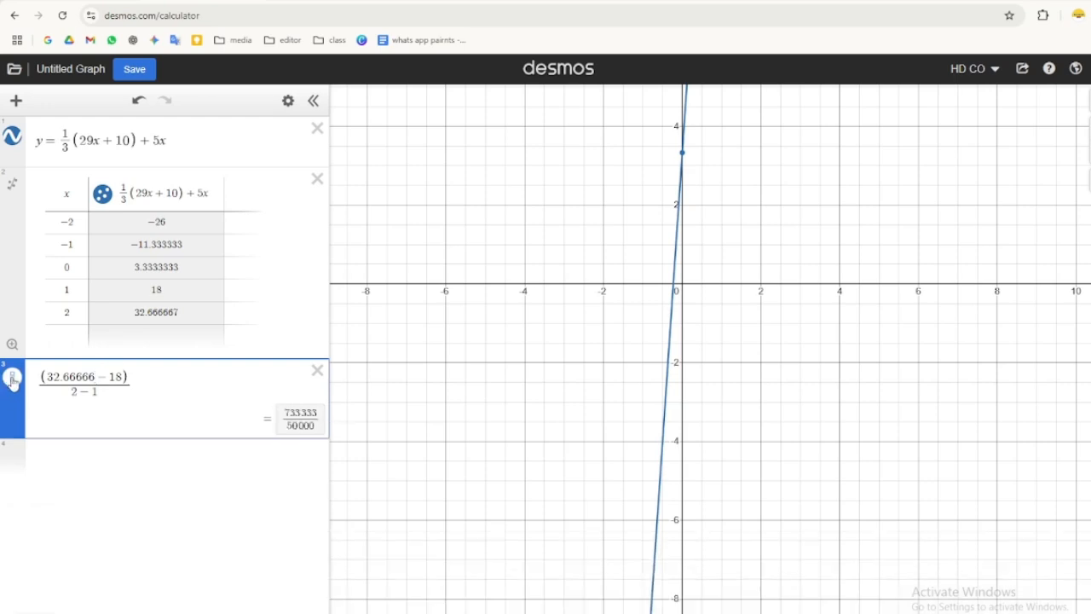
pyautogui.click(96, 376)
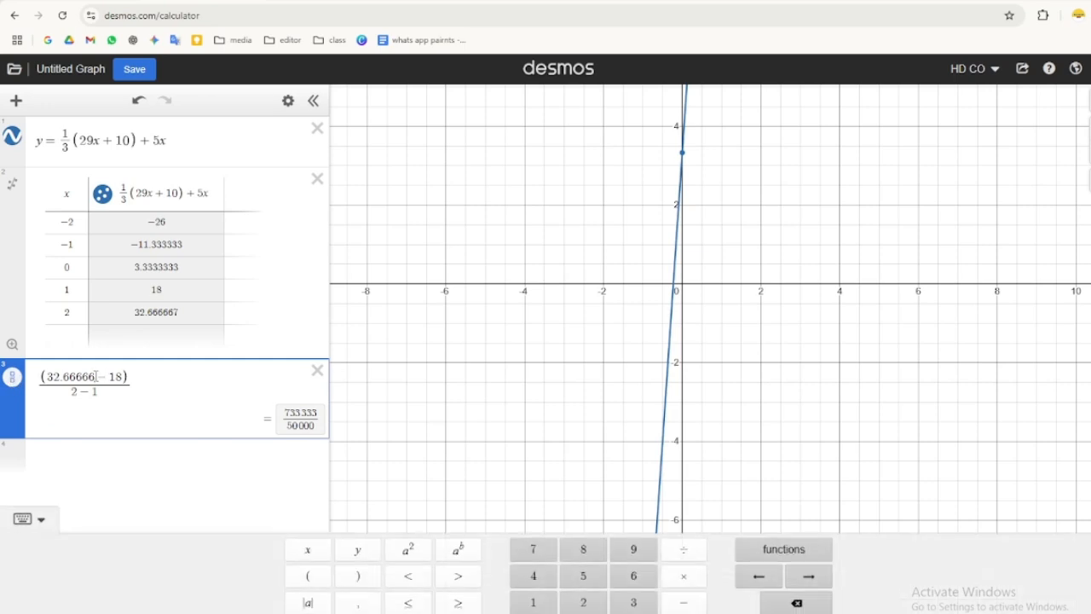
pyautogui.write('7')
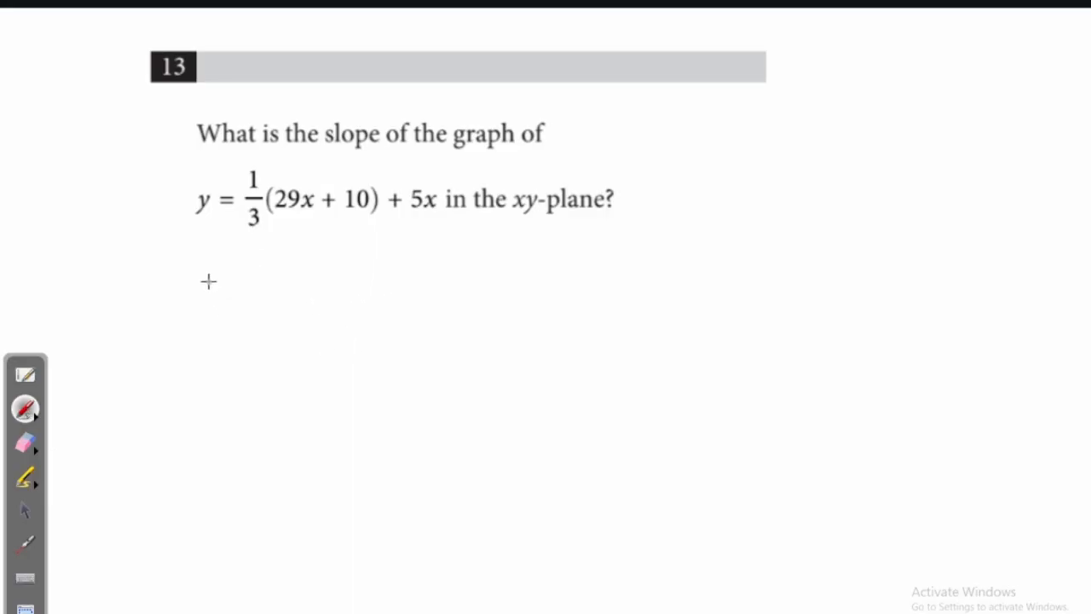
# - Switch to the whiteboard and handwrite y = 29/3 x + 10/3 + 5x below the question
pyautogui.moveTo(209, 283)
pyautogui.mouseDown()
pyautogui.moveTo(225, 282)
pyautogui.moveTo(199, 323)
pyautogui.moveTo(251, 309)
pyautogui.mouseUp()
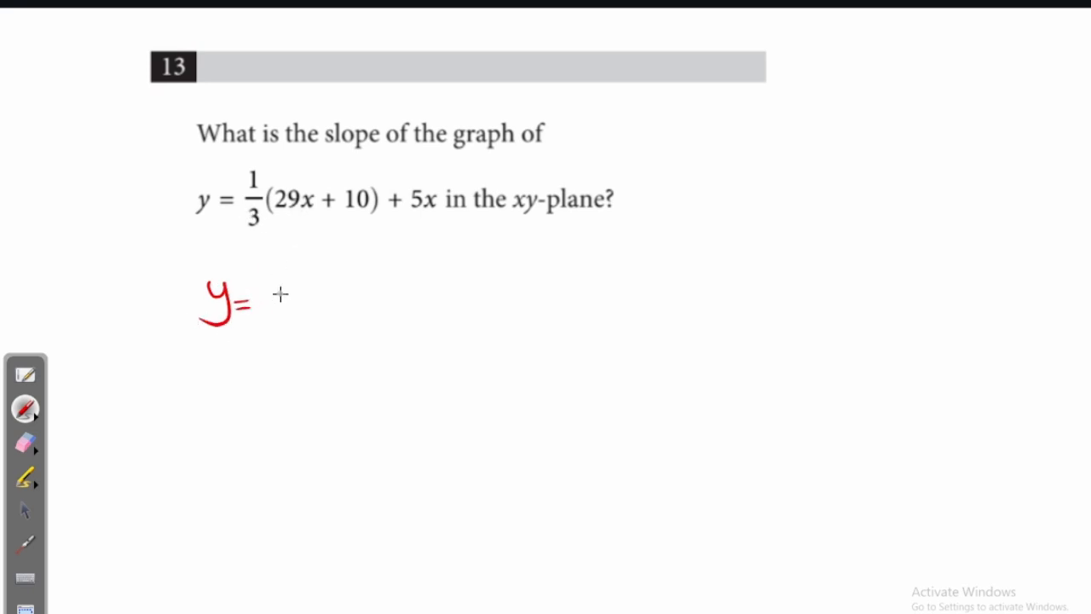
pyautogui.moveTo(265, 282)
pyautogui.mouseDown()
pyautogui.moveTo(300, 299)
pyautogui.moveTo(278, 332)
pyautogui.mouseUp()
pyautogui.moveTo(307, 292)
pyautogui.mouseDown()
pyautogui.moveTo(320, 314)
pyautogui.moveTo(305, 316)
pyautogui.moveTo(358, 303)
pyautogui.mouseUp()
pyautogui.moveTo(375, 282)
pyautogui.mouseDown()
pyautogui.moveTo(373, 309)
pyautogui.moveTo(350, 334)
pyautogui.mouseUp()
pyautogui.moveTo(394, 296); pyautogui.dragTo(424, 301)
pyautogui.moveTo(427, 281)
pyautogui.mouseDown()
pyautogui.moveTo(468, 304)
pyautogui.moveTo(443, 315)
pyautogui.moveTo(474, 314)
pyautogui.mouseUp()
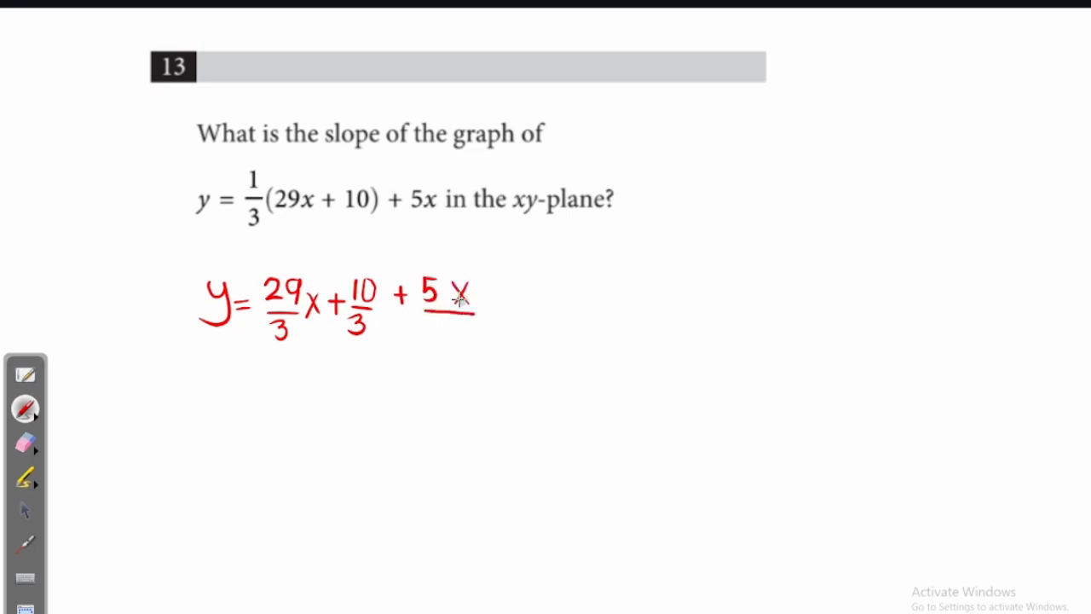
# - Underline the x-terms and handwrite y = 44/3 x + 10/3 beneath them
pyautogui.moveTo(265, 344); pyautogui.dragTo(317, 344)
pyautogui.moveTo(211, 373)
pyautogui.mouseDown()
pyautogui.moveTo(217, 388)
pyautogui.moveTo(232, 373)
pyautogui.moveTo(218, 407)
pyautogui.moveTo(270, 383)
pyautogui.mouseUp()
pyautogui.moveTo(255, 391); pyautogui.dragTo(271, 390)
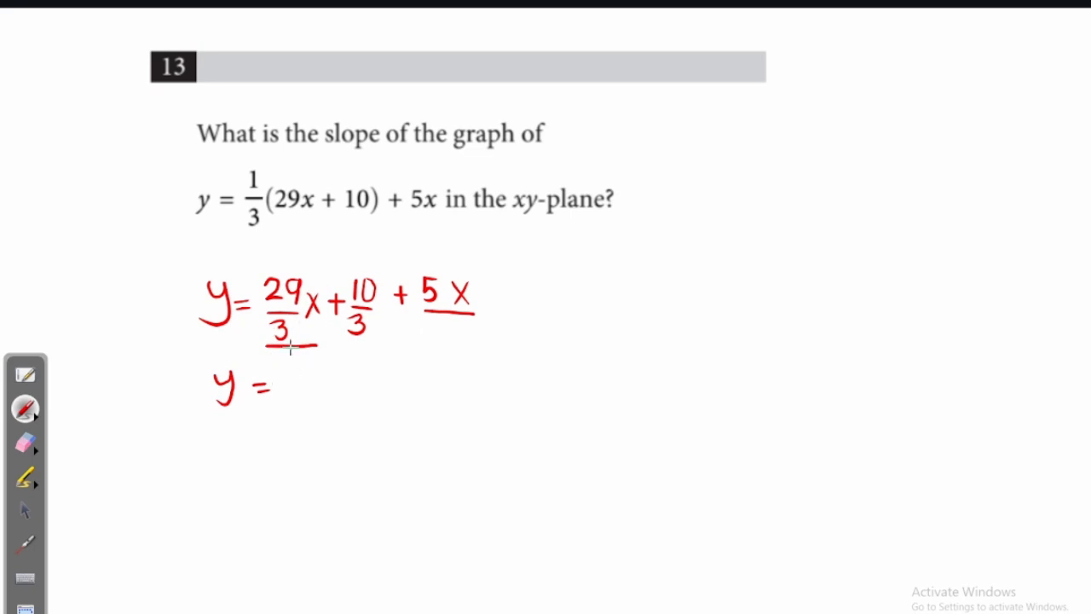
pyautogui.moveTo(288, 370)
pyautogui.mouseDown()
pyautogui.moveTo(305, 390)
pyautogui.moveTo(328, 368)
pyautogui.moveTo(324, 397)
pyautogui.moveTo(293, 395)
pyautogui.moveTo(312, 407)
pyautogui.moveTo(305, 425)
pyautogui.mouseUp()
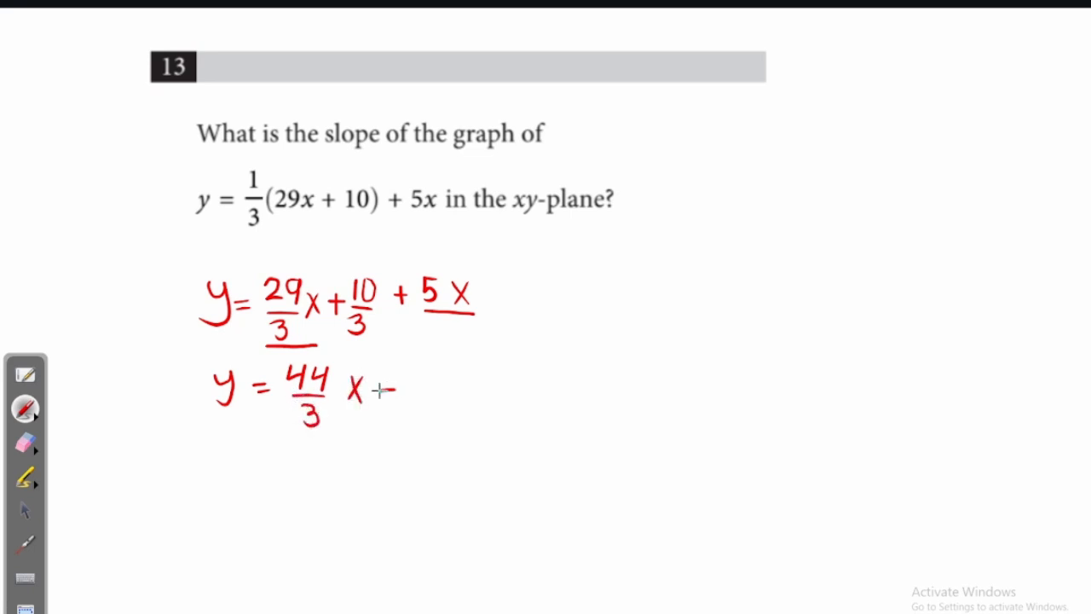
pyautogui.moveTo(387, 376); pyautogui.dragTo(386, 400)
pyautogui.moveTo(417, 363); pyautogui.dragTo(411, 380)
pyautogui.moveTo(426, 365); pyautogui.dragTo(408, 391)
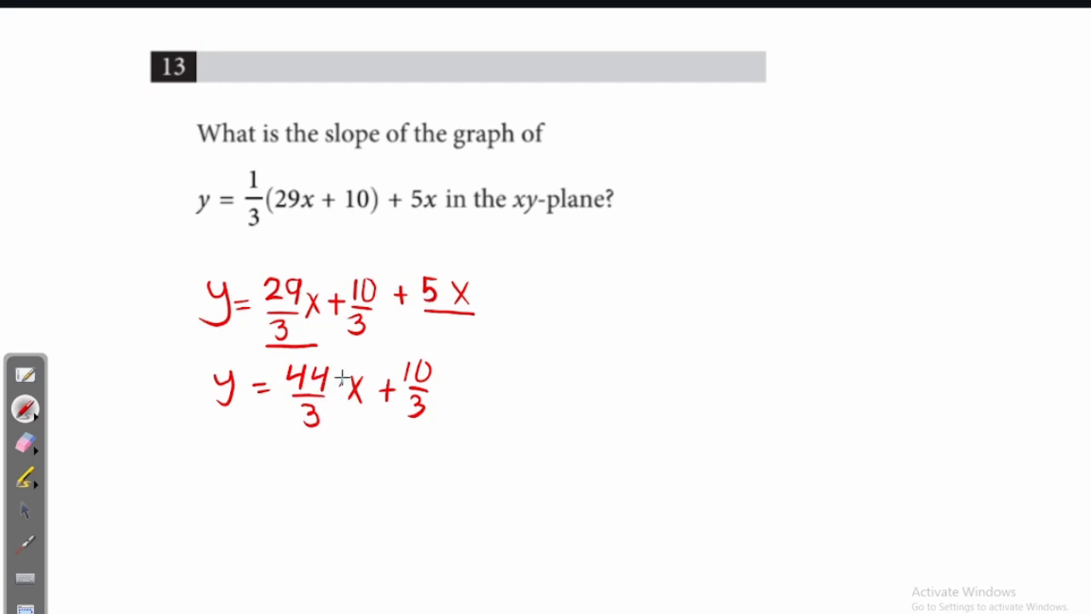
# - Circle 44/3 as the slope and draw a short line below
pyautogui.moveTo(292, 355)
pyautogui.mouseDown()
pyautogui.moveTo(290, 416)
pyautogui.moveTo(346, 392)
pyautogui.mouseUp()
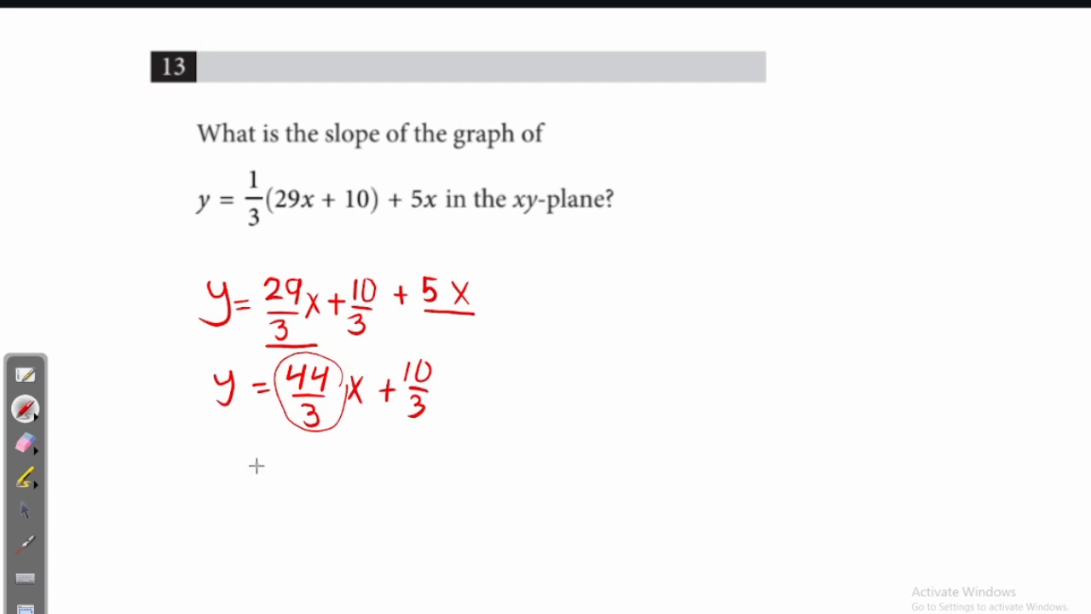
pyautogui.moveTo(261, 469); pyautogui.dragTo(344, 461)
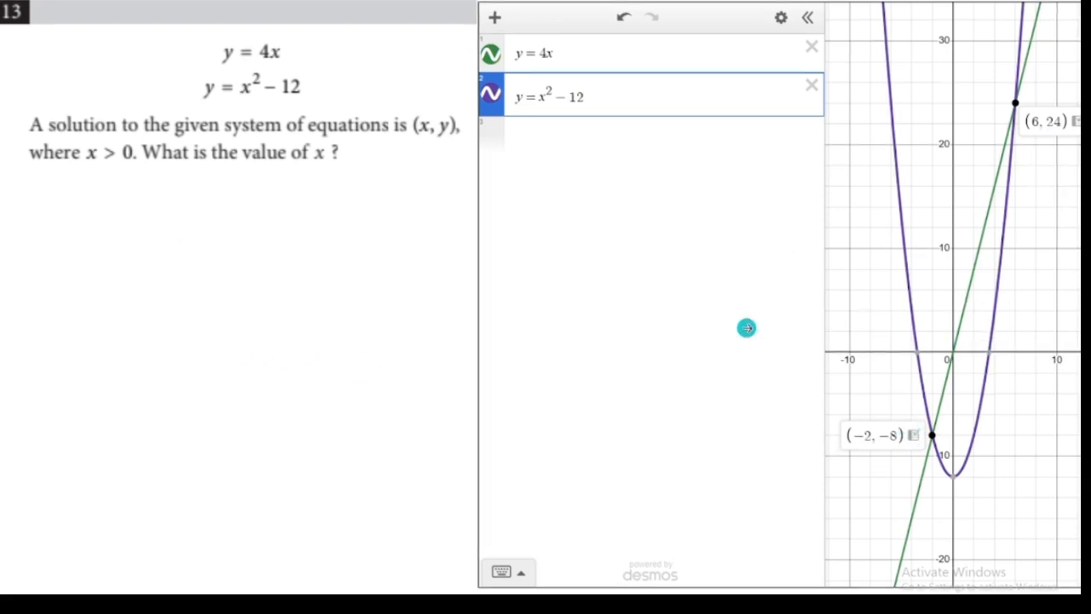
pyautogui.click(747, 327)
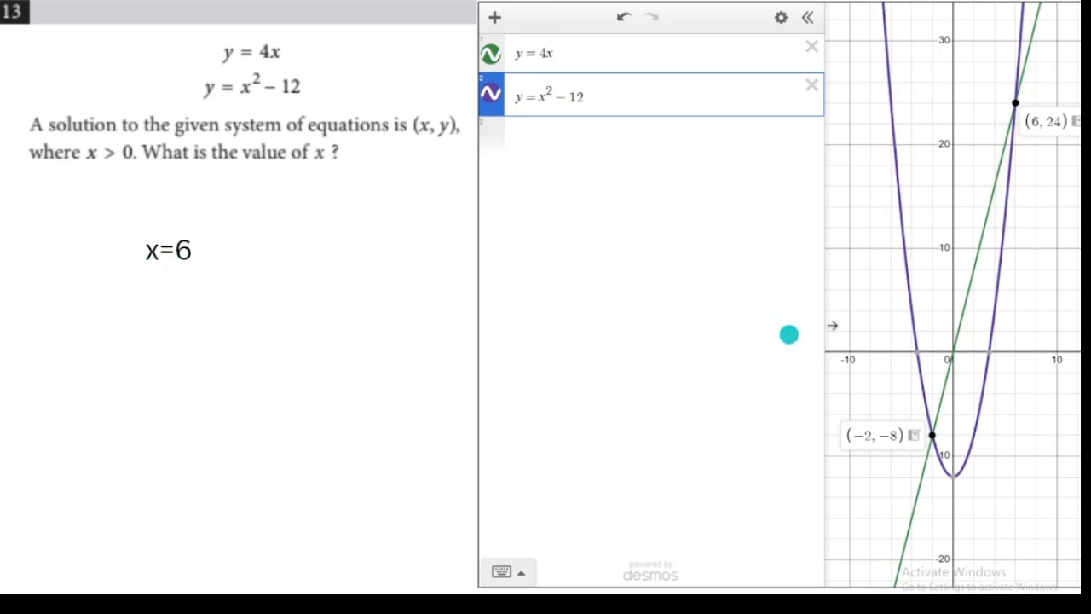
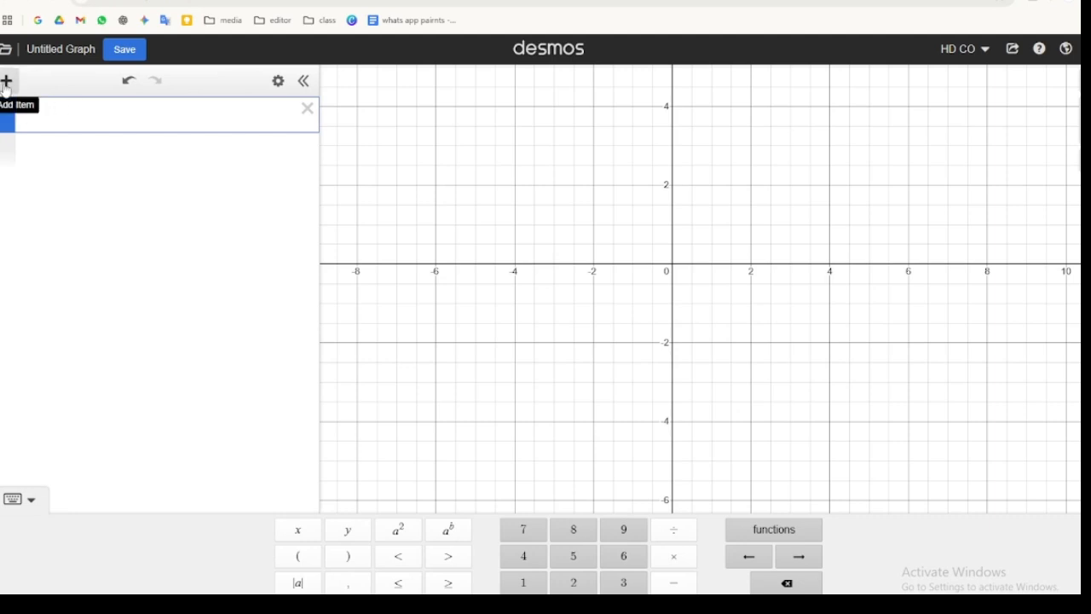
# - Add a table and enter x-values -1, 0, 1 and 2 in its first column
pyautogui.click(6, 81)
pyautogui.click(34, 174)
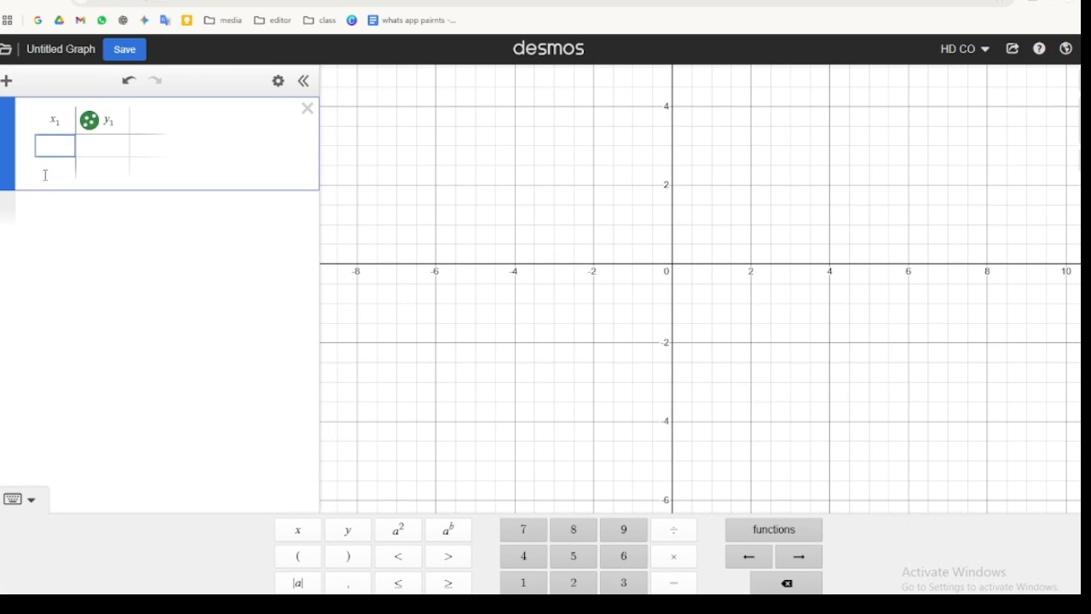
pyautogui.click(673, 582)
pyautogui.click(524, 583)
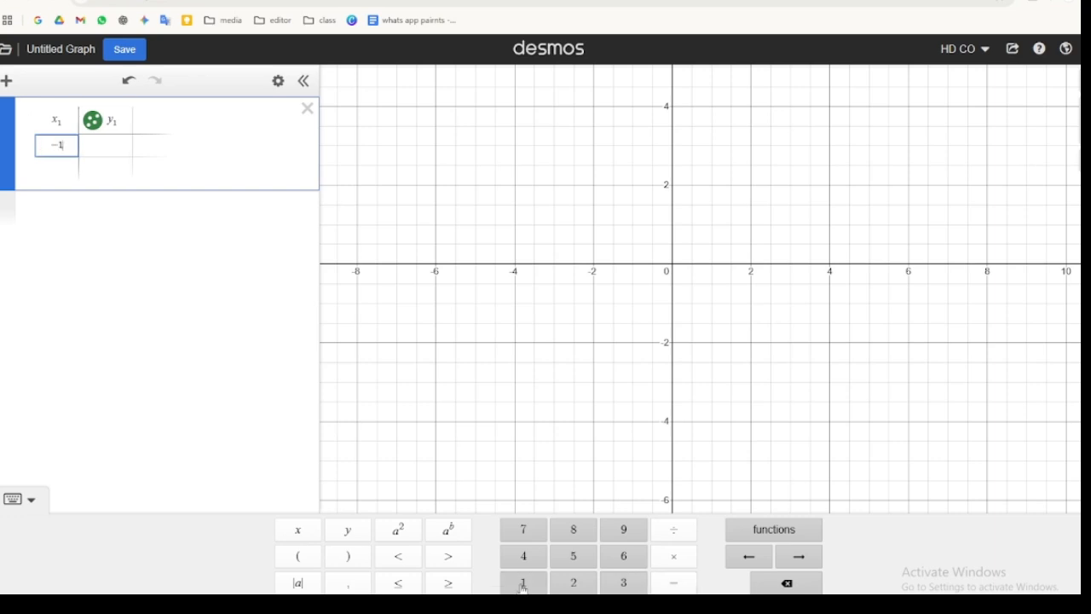
pyautogui.press('Return')
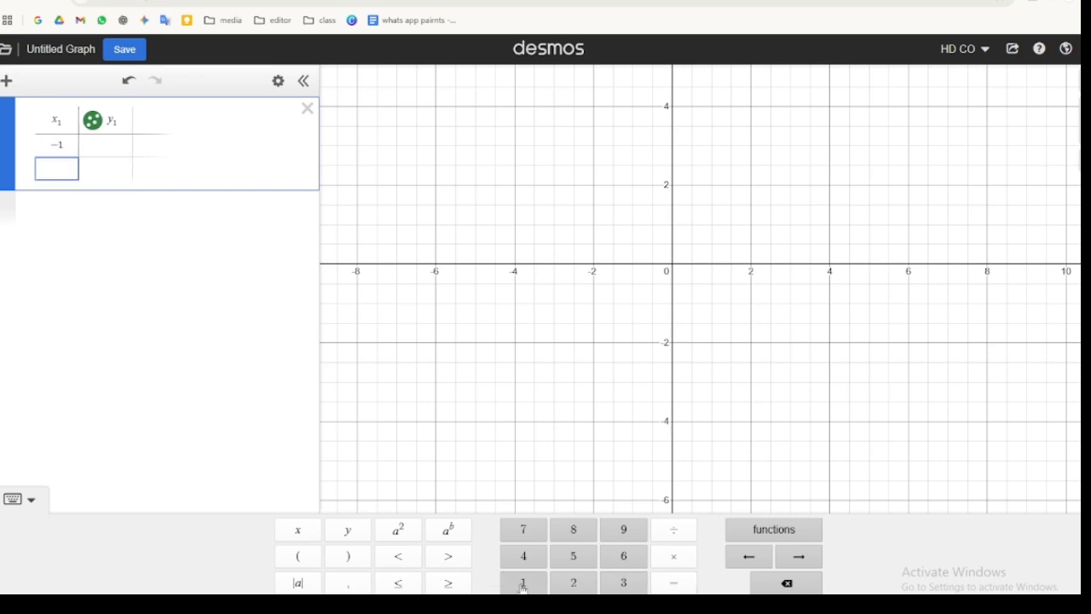
pyautogui.write('0')
pyautogui.press('Return')
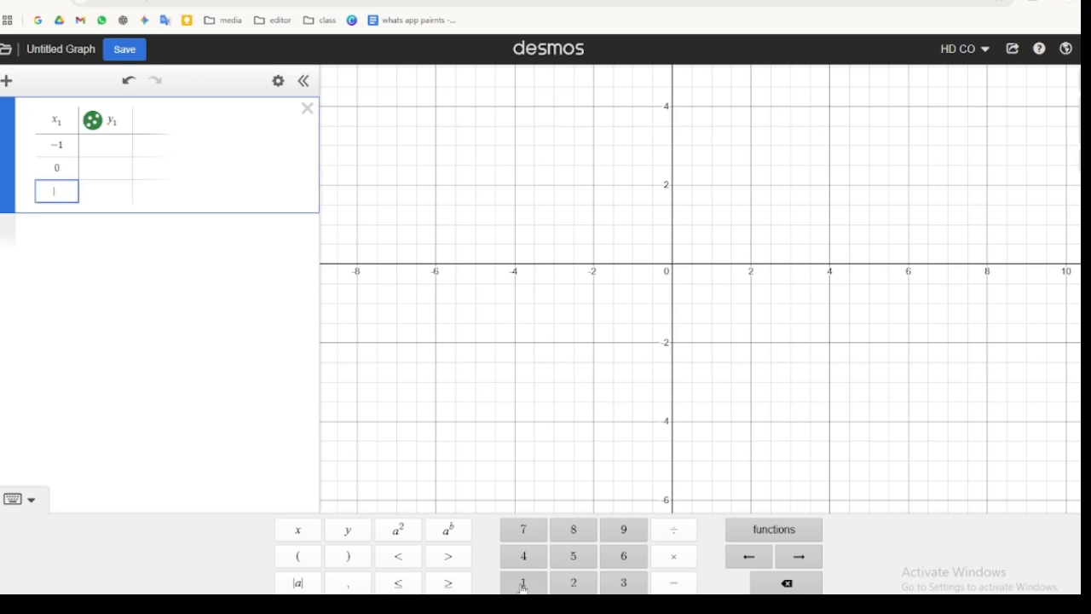
pyautogui.write('1')
pyautogui.press('Return')
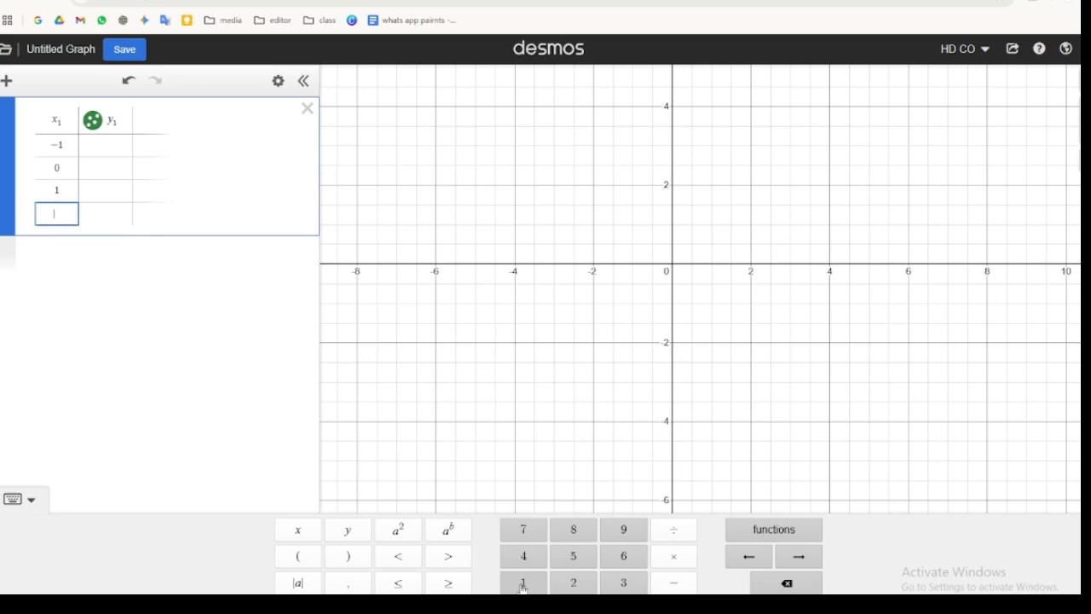
pyautogui.write('2')
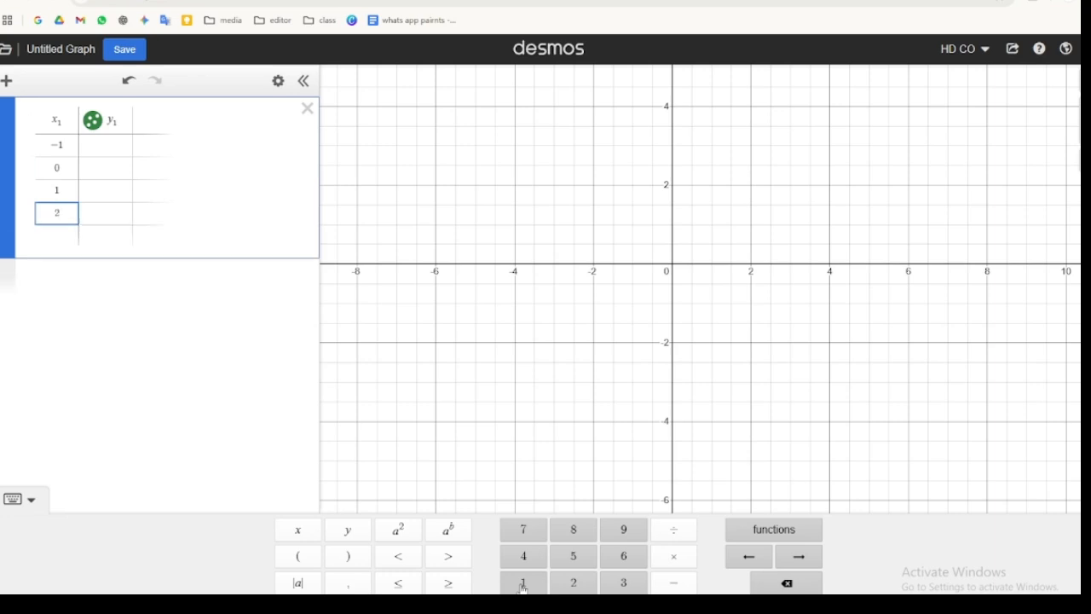
# - Fill the y-column with 19, 18, 17 and 16 from the bottom row up, then zoom to fit the data
pyautogui.press('Right')
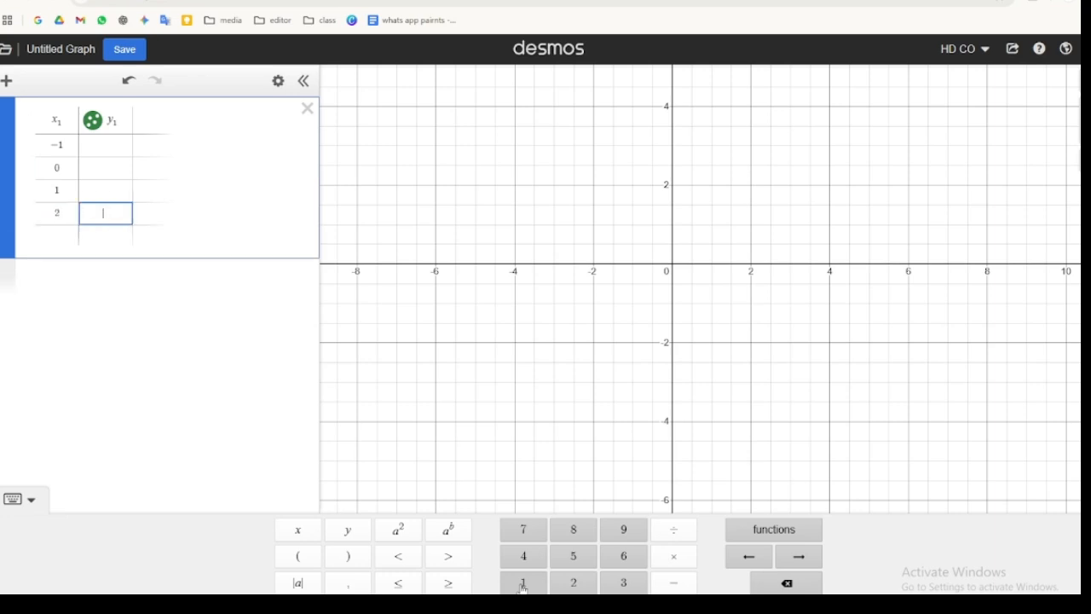
pyautogui.click(524, 583)
pyautogui.press('Up')
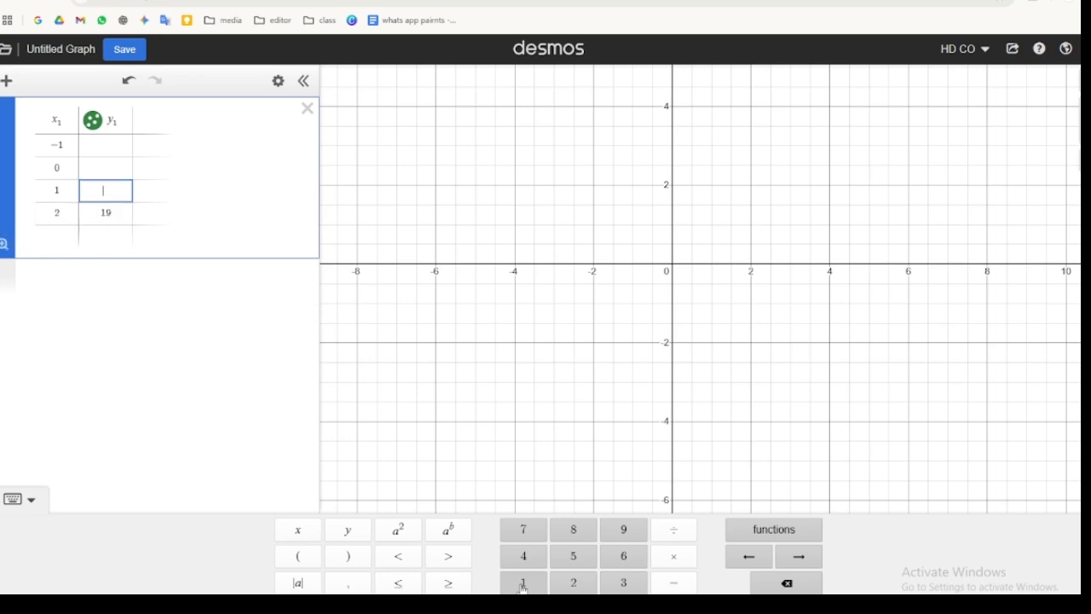
pyautogui.write('18')
pyautogui.write('17')
pyautogui.press('Up')
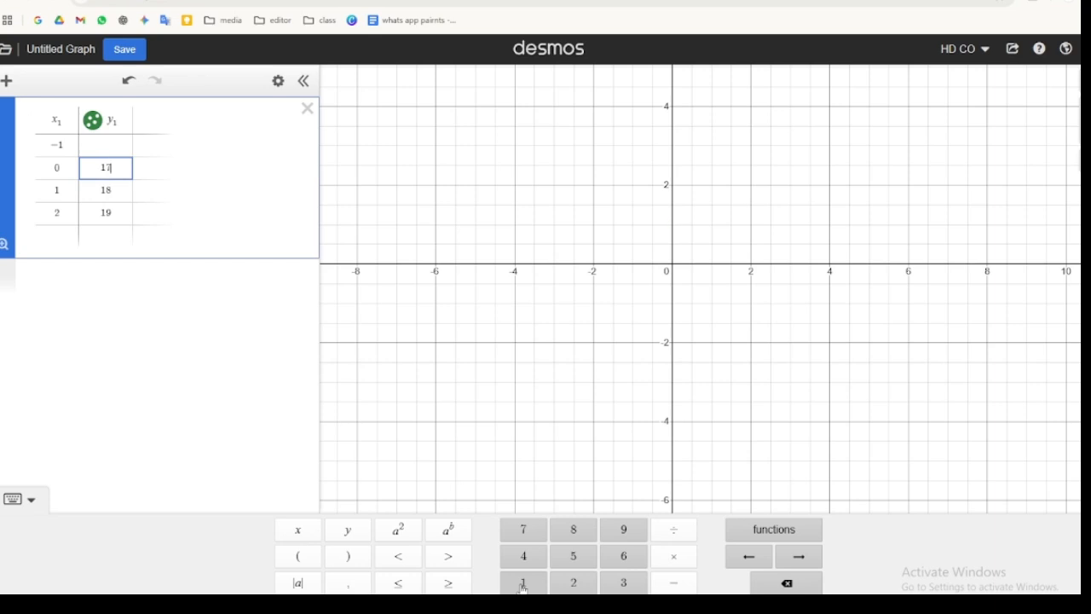
pyautogui.press('Up')
pyautogui.click(524, 585)
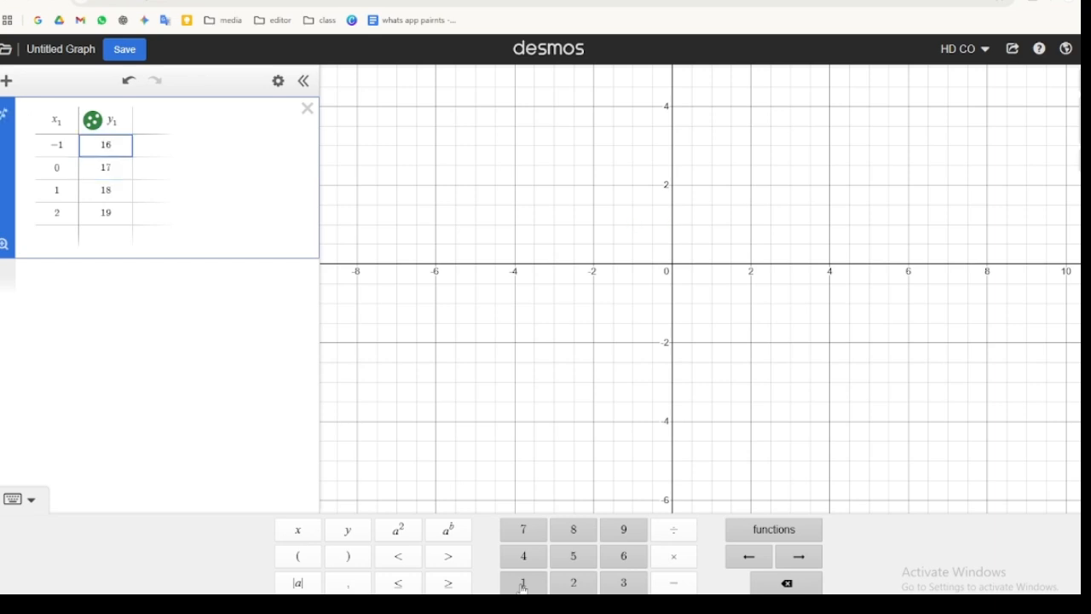
pyautogui.click(21, 501)
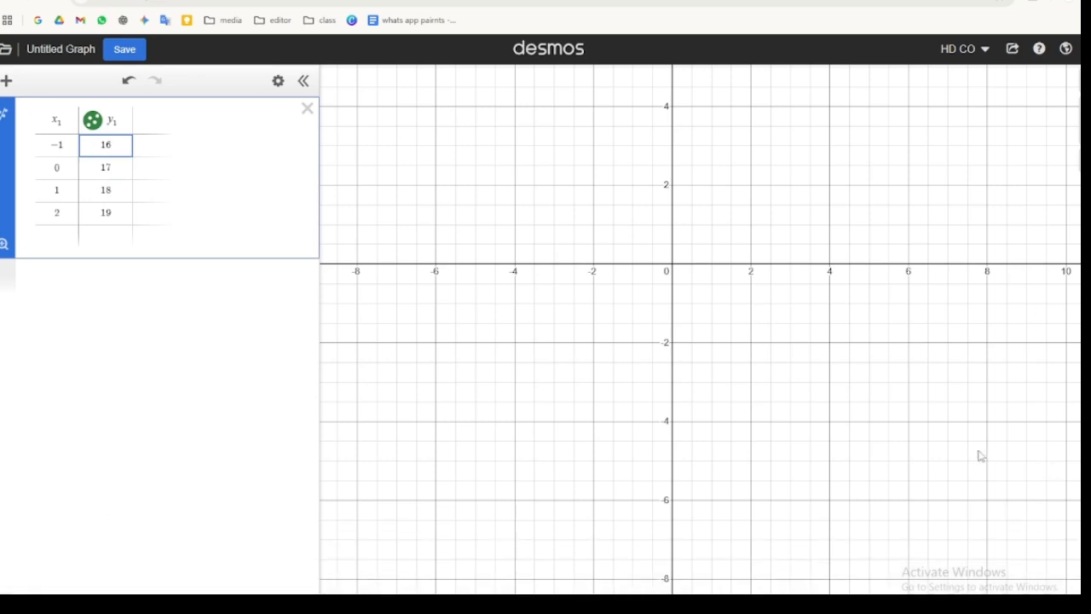
pyautogui.click(3, 247)
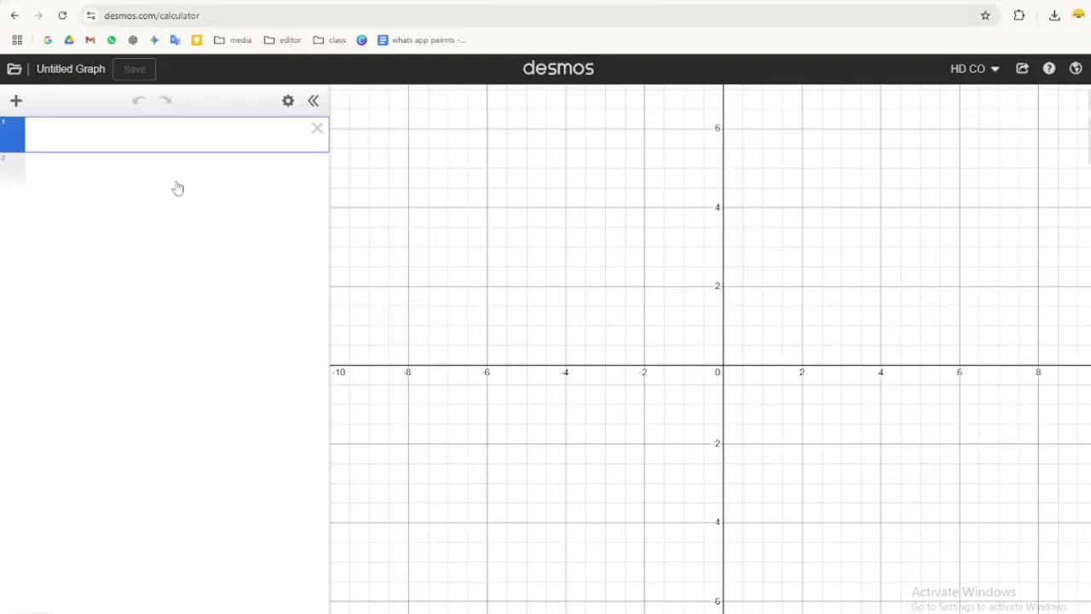
# - In a new graph, add a table and enter x-values -1, 0 and 1
pyautogui.click(16, 101)
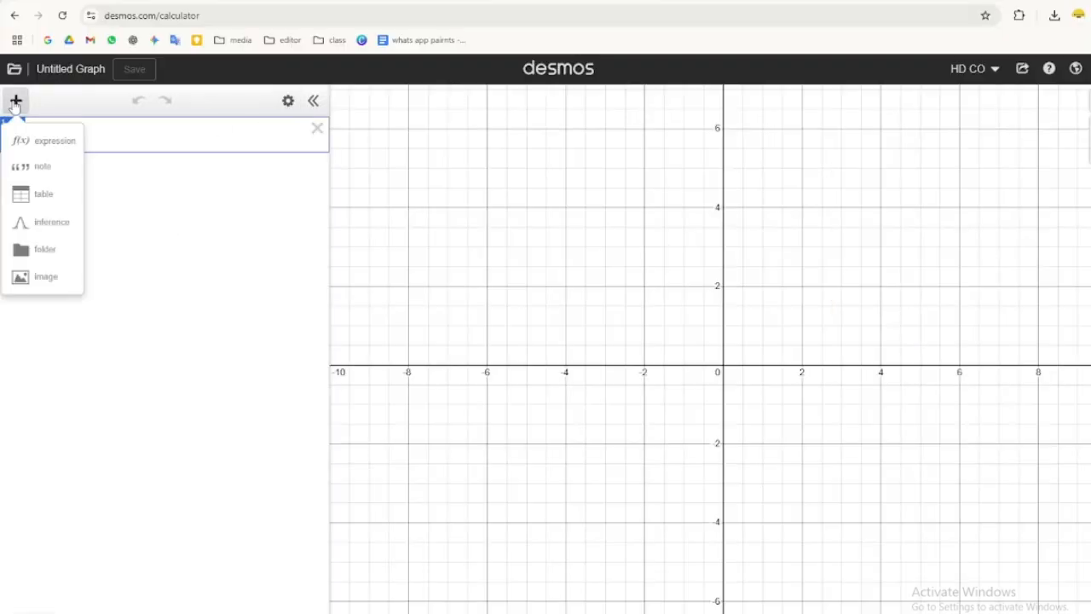
pyautogui.click(48, 196)
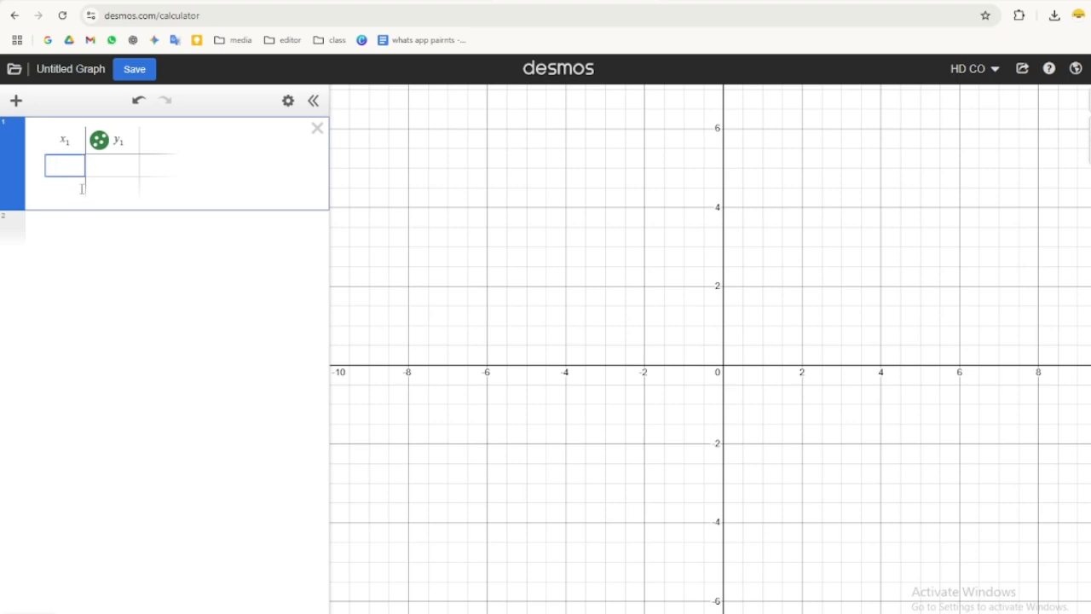
pyautogui.click(26, 612)
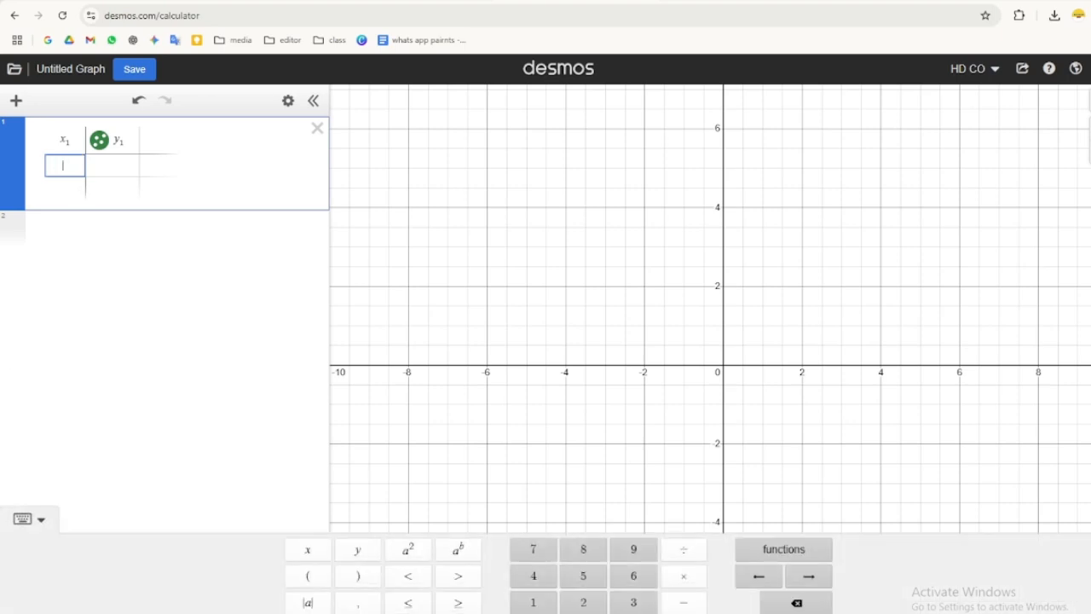
pyautogui.click(683, 605)
pyautogui.click(533, 603)
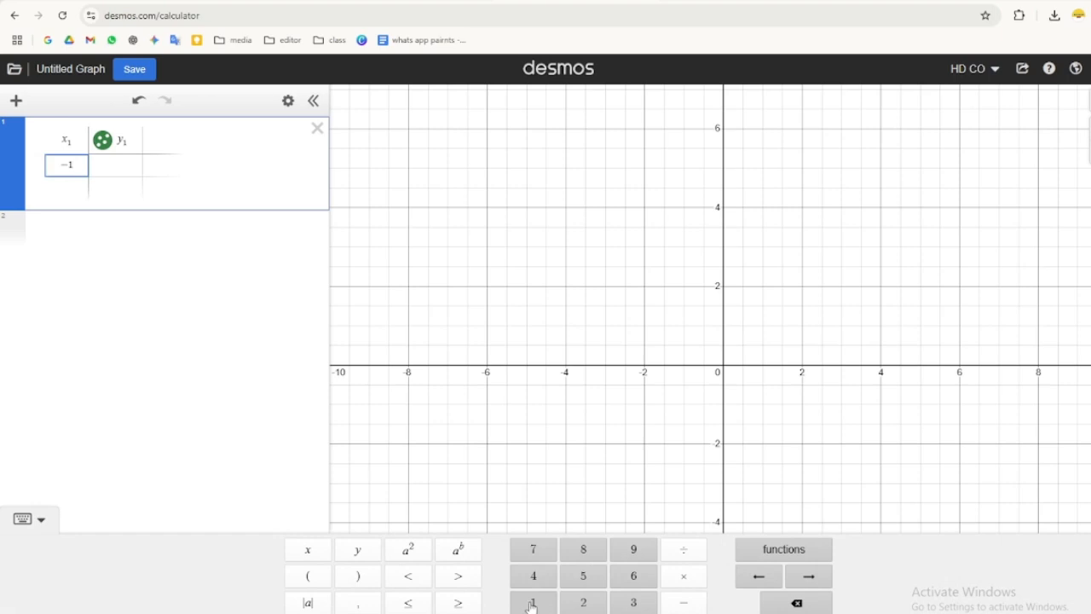
pyautogui.press('Return')
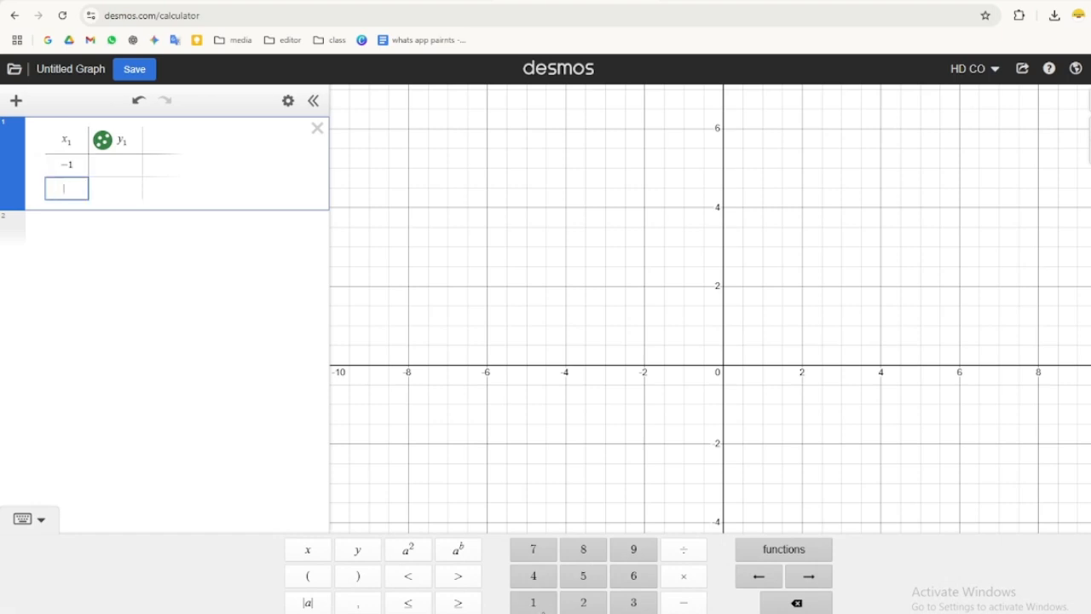
pyautogui.write('0')
pyautogui.press('Return')
pyautogui.write('1')
# - Fill the y-column with 20, 14 and 10 from the bottom row up
pyautogui.press('Right')
pyautogui.write('20')
pyautogui.press('Up')
pyautogui.write('14')
pyautogui.press('Up')
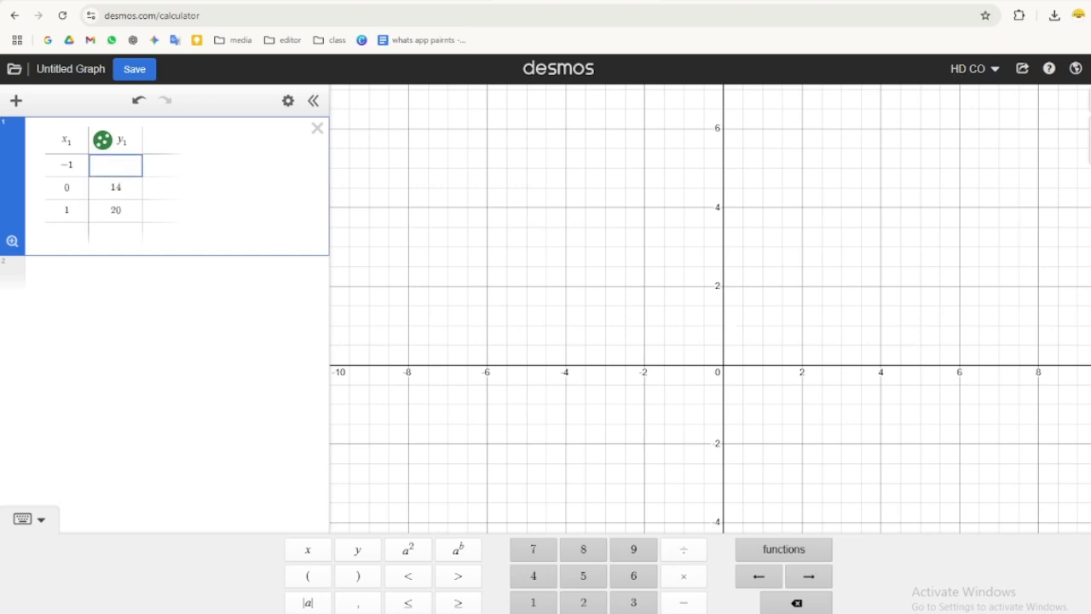
pyautogui.write('10')
pyautogui.click(43, 527)
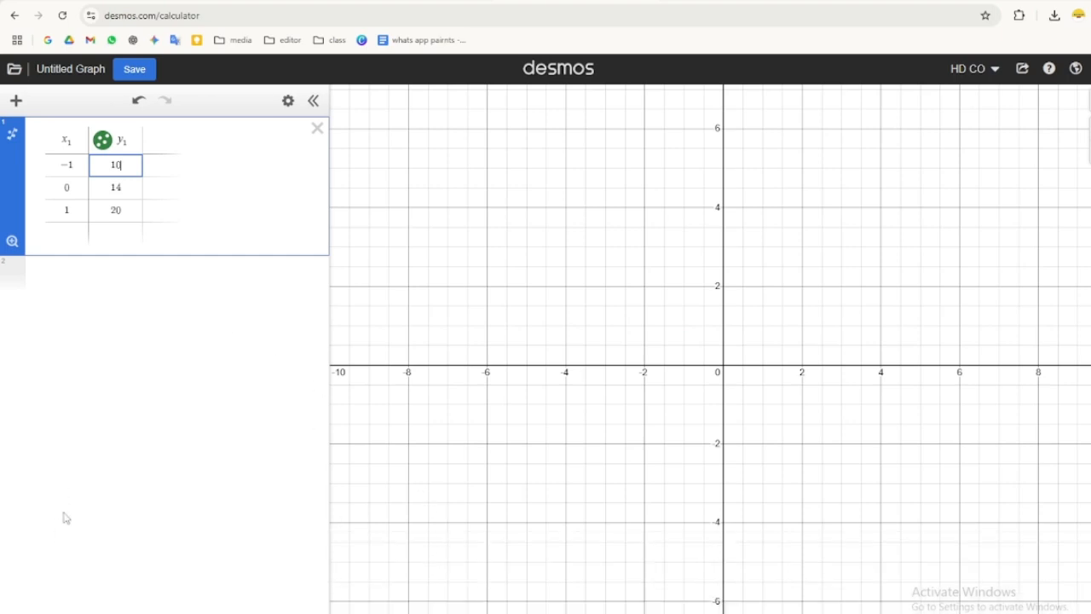
# - Add an expression row below the table and enter y₁ in it
pyautogui.click(16, 102)
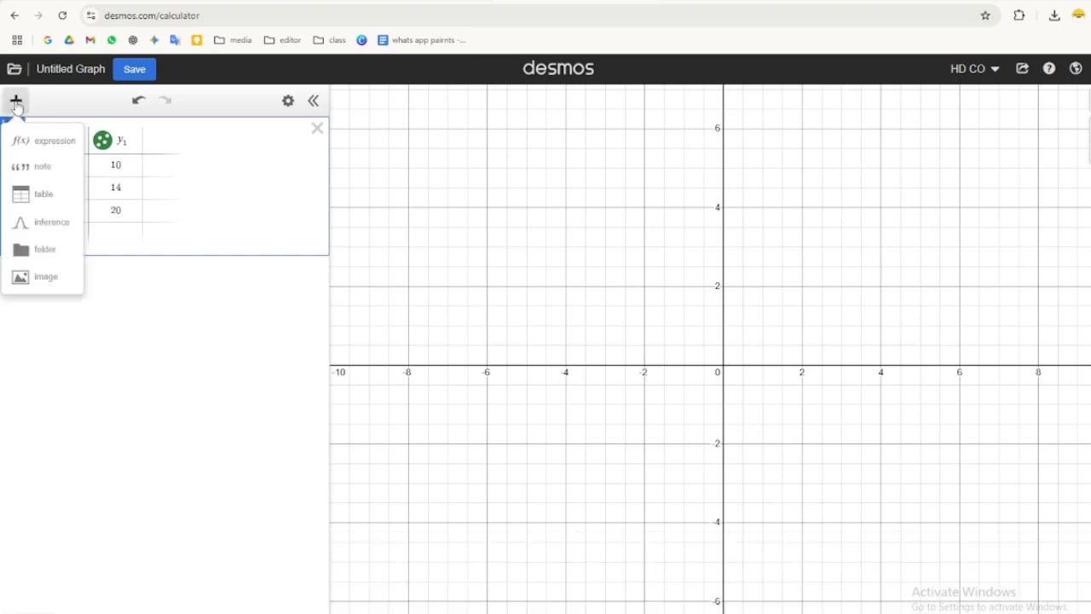
pyautogui.click(29, 144)
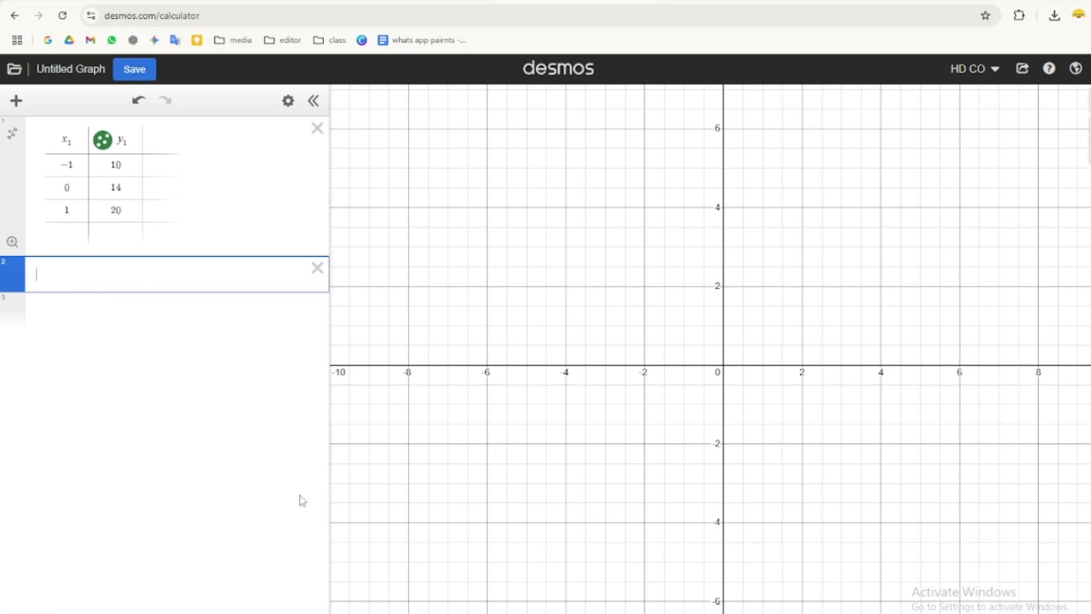
pyautogui.click(29, 612)
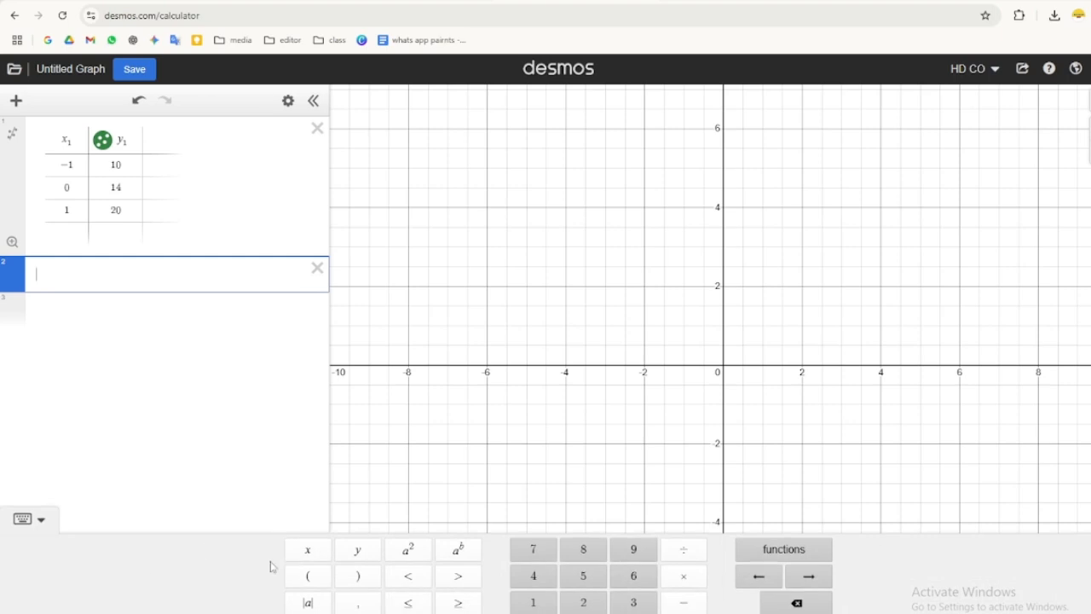
pyautogui.click(358, 554)
pyautogui.write('=')
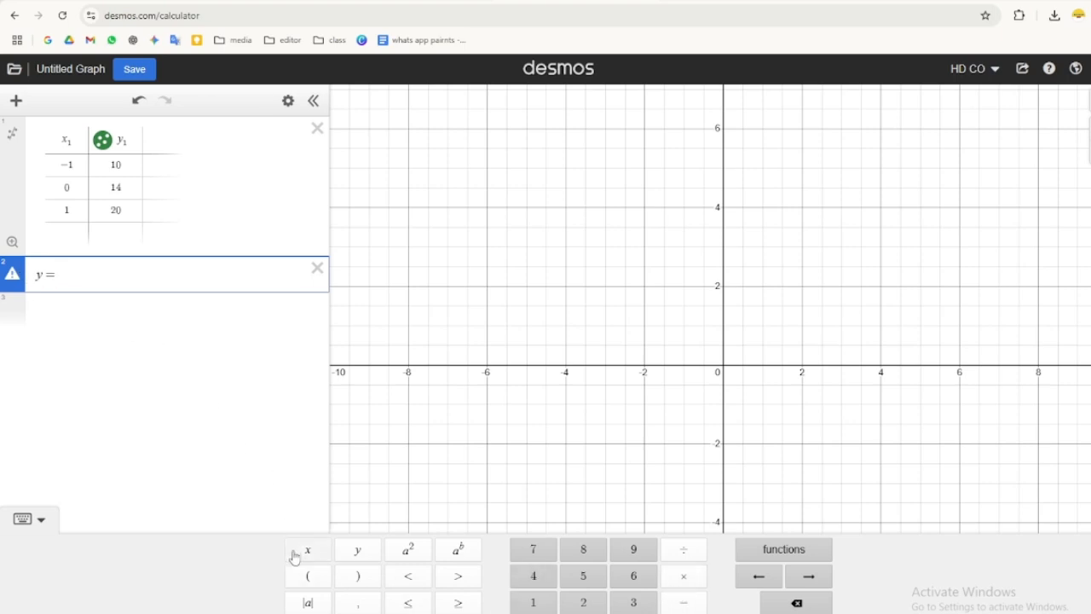
pyautogui.click(309, 613)
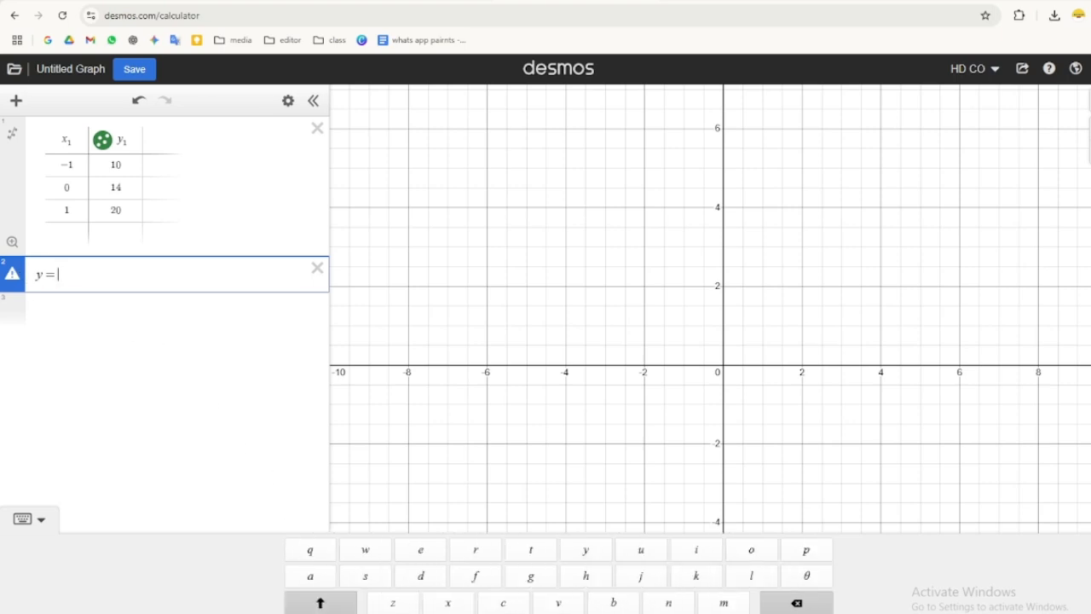
pyautogui.click(796, 603)
pyautogui.click(796, 603)
pyautogui.click(585, 550)
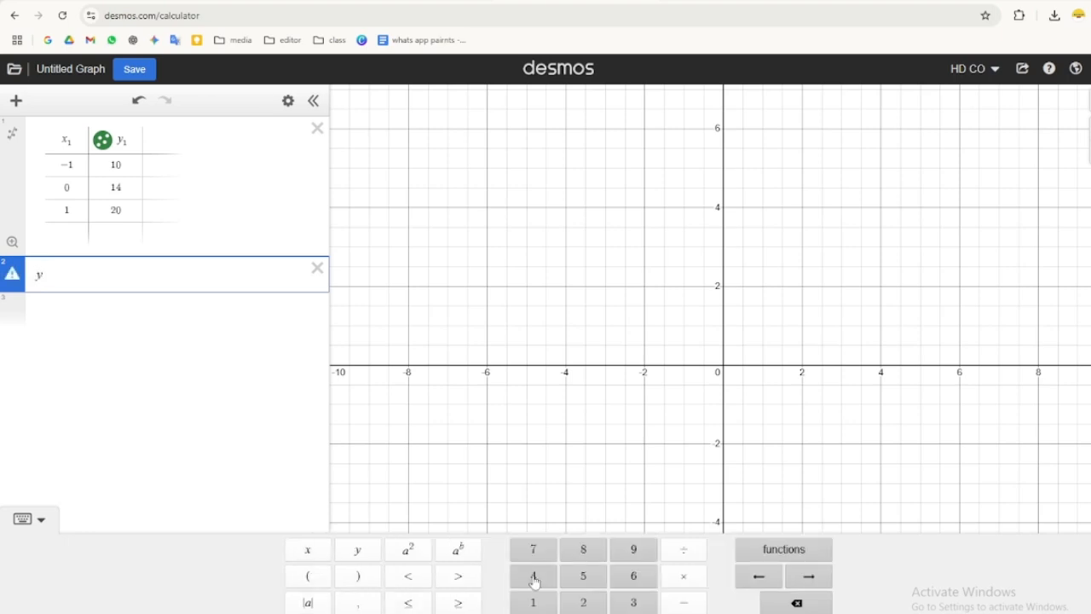
pyautogui.click(543, 607)
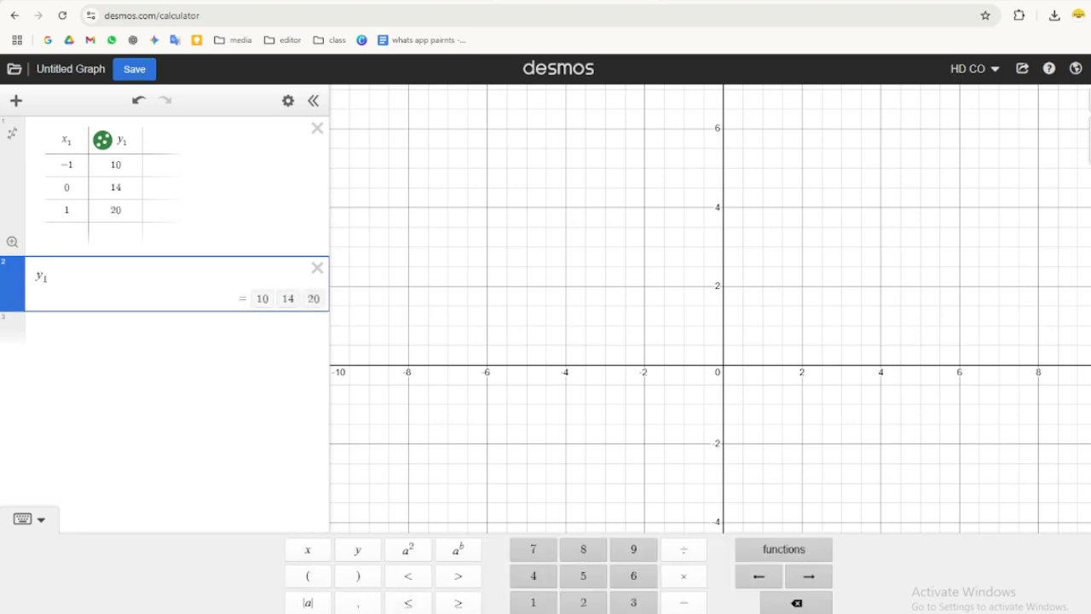
# - Build the regression y₁ ~ ax₁ in the expression row
pyautogui.click(308, 613)
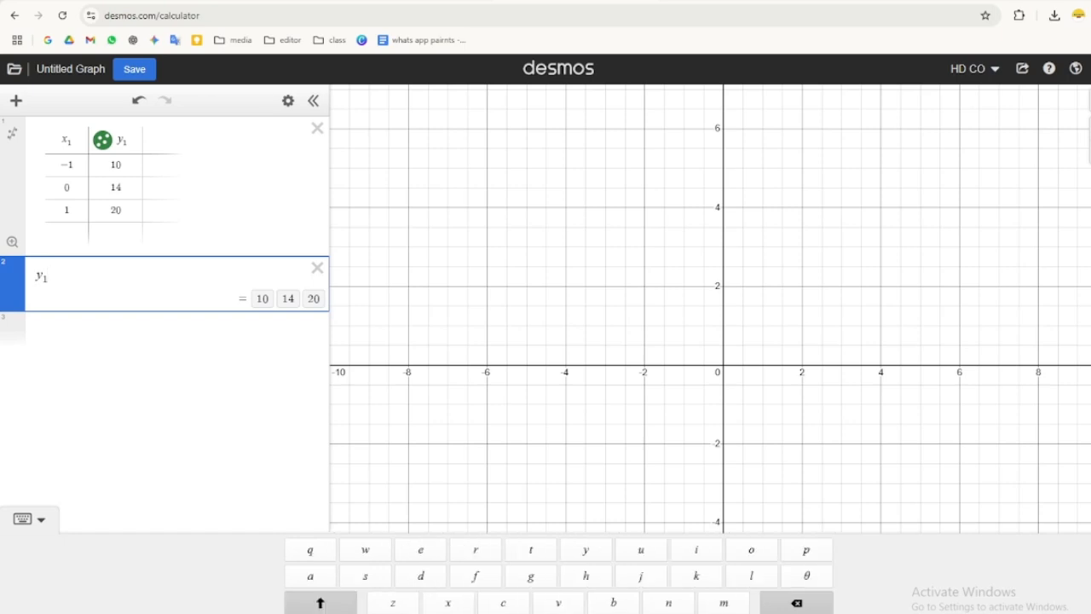
pyautogui.write('~')
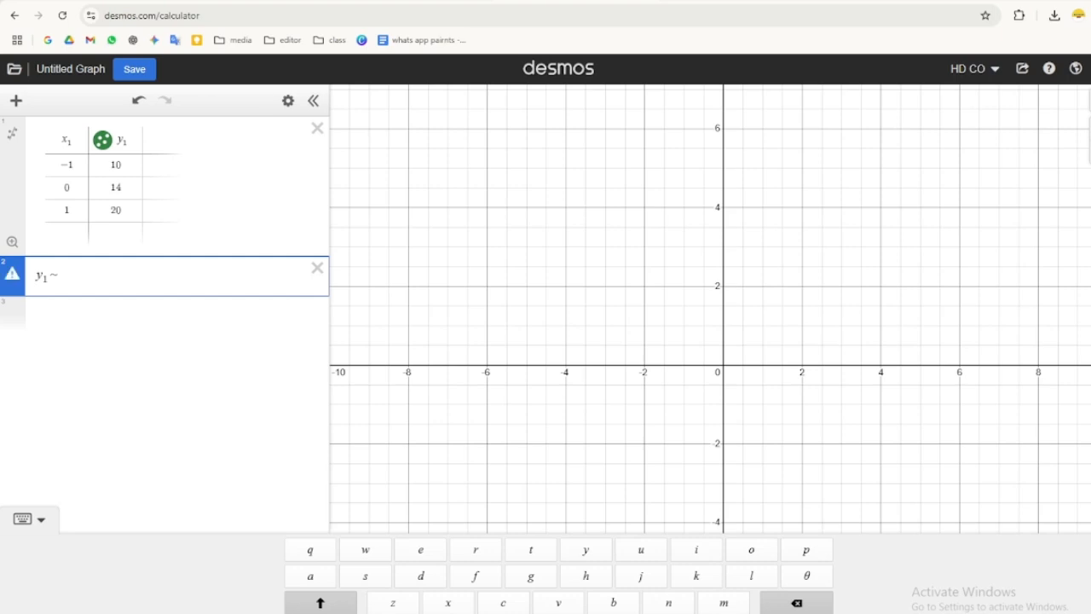
pyautogui.write('a')
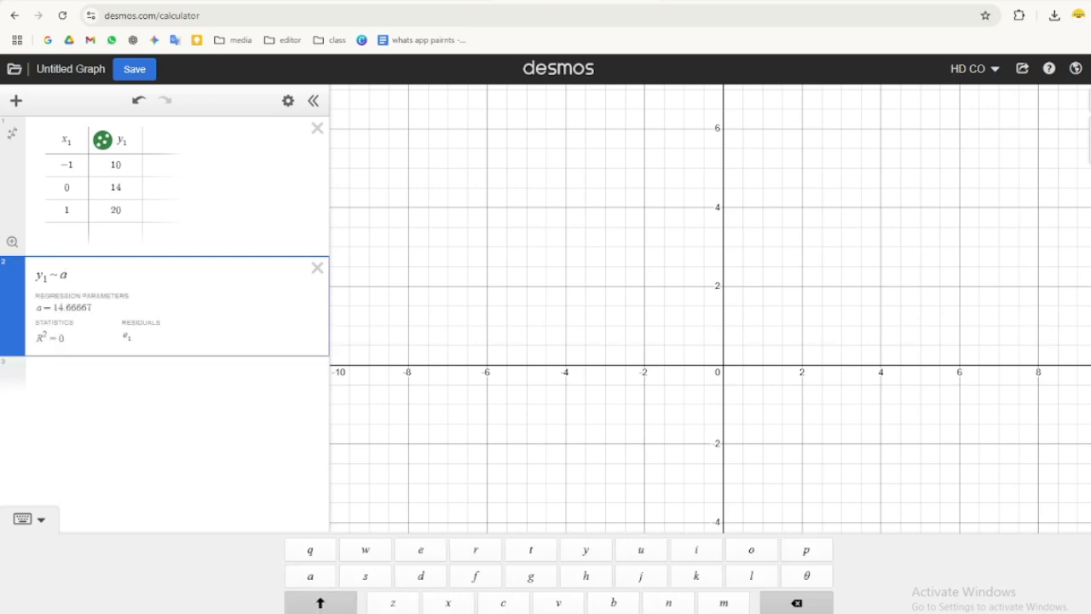
pyautogui.click(310, 612)
pyautogui.click(305, 552)
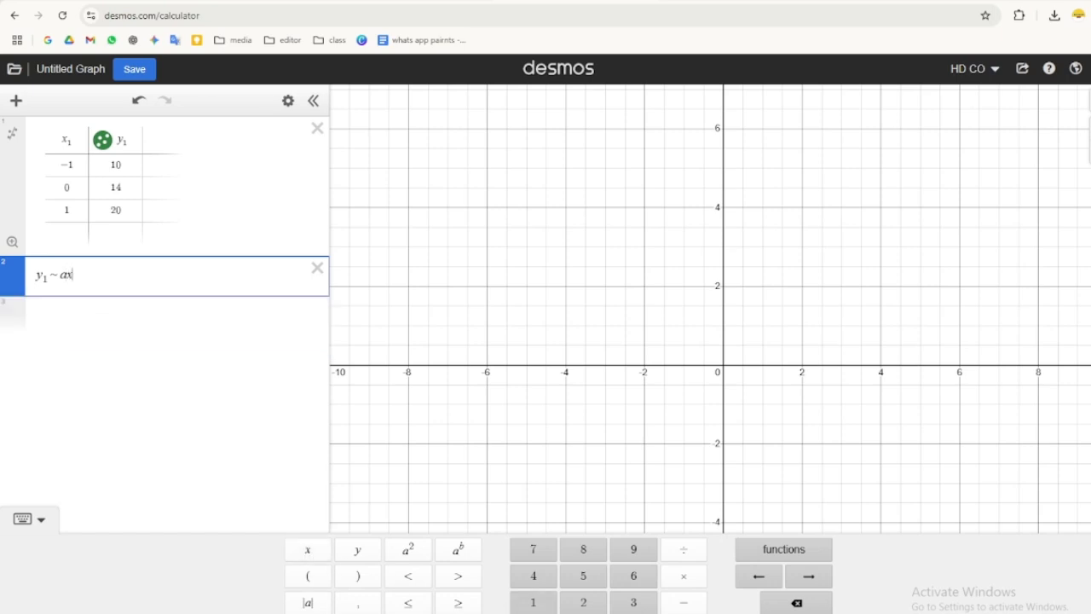
pyautogui.click(533, 602)
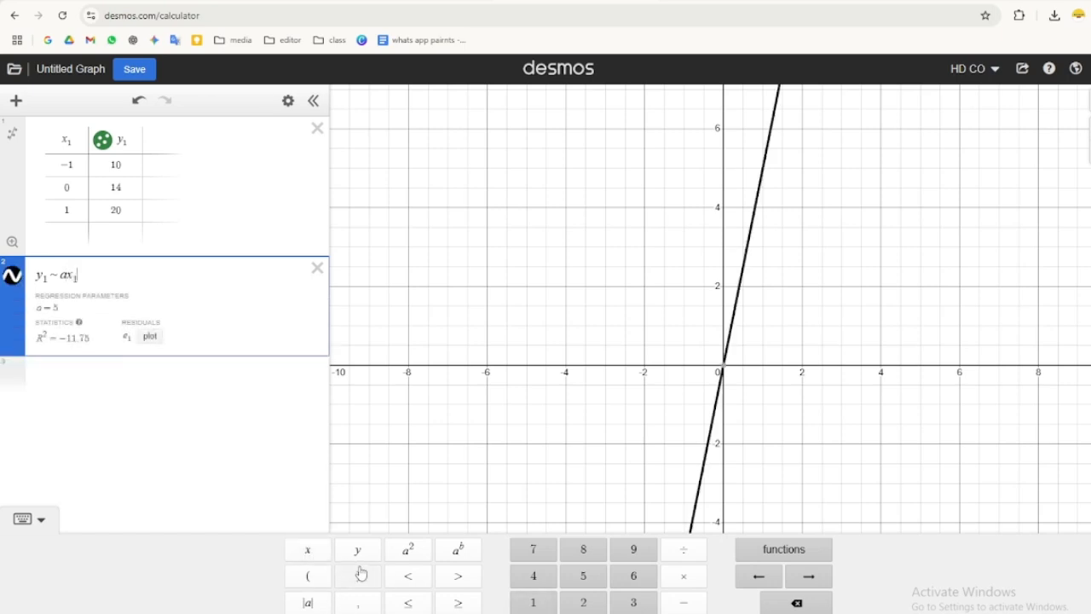
# - Change the regression to the quadratic model y₁ ~ ax₁² + b
pyautogui.click(408, 549)
pyautogui.write('+')
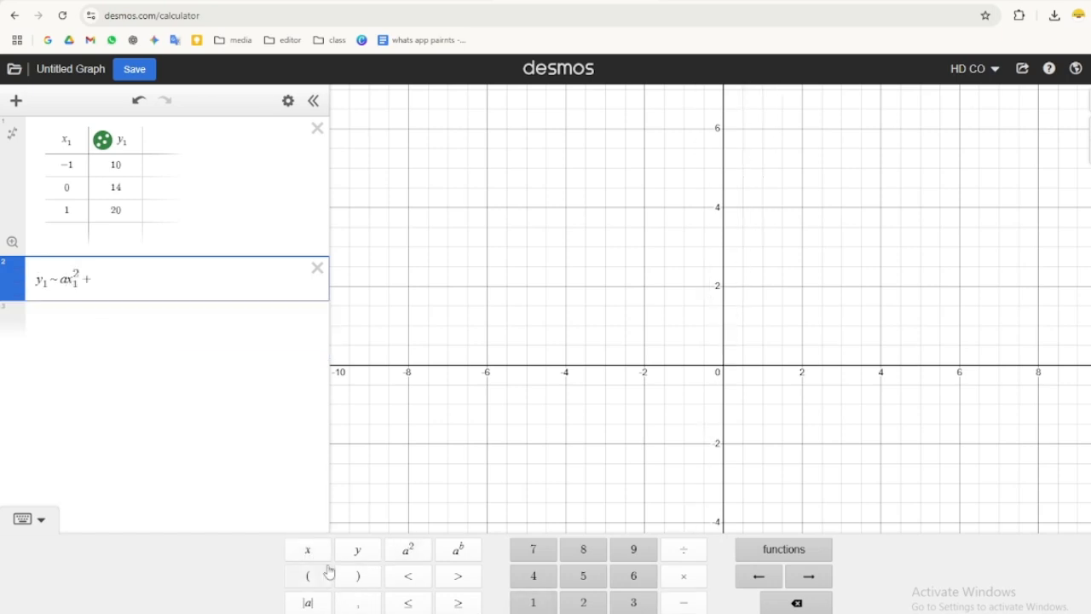
pyautogui.click(309, 613)
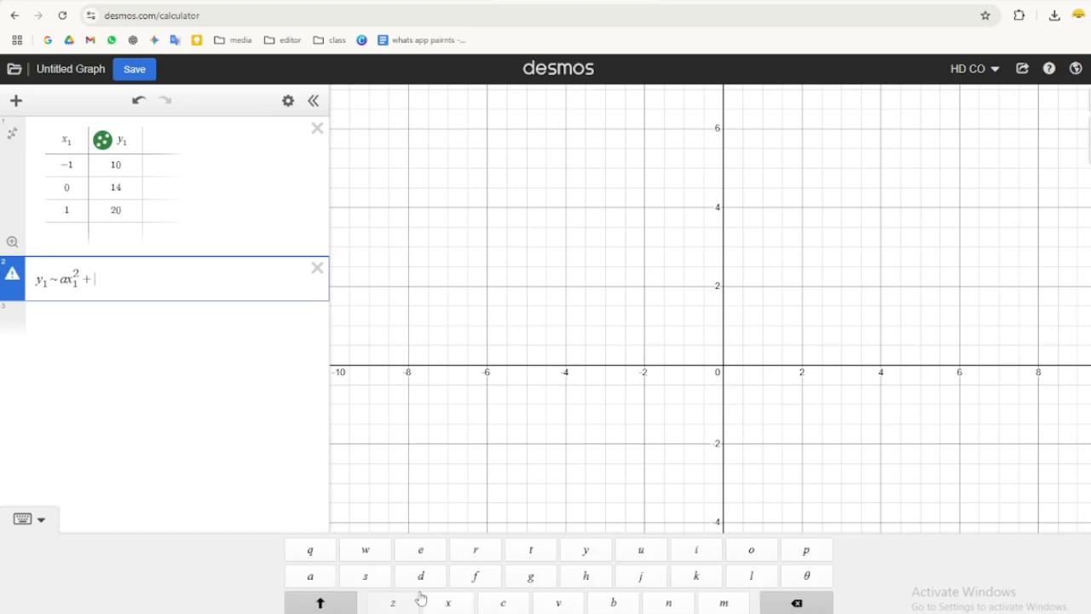
pyautogui.click(613, 603)
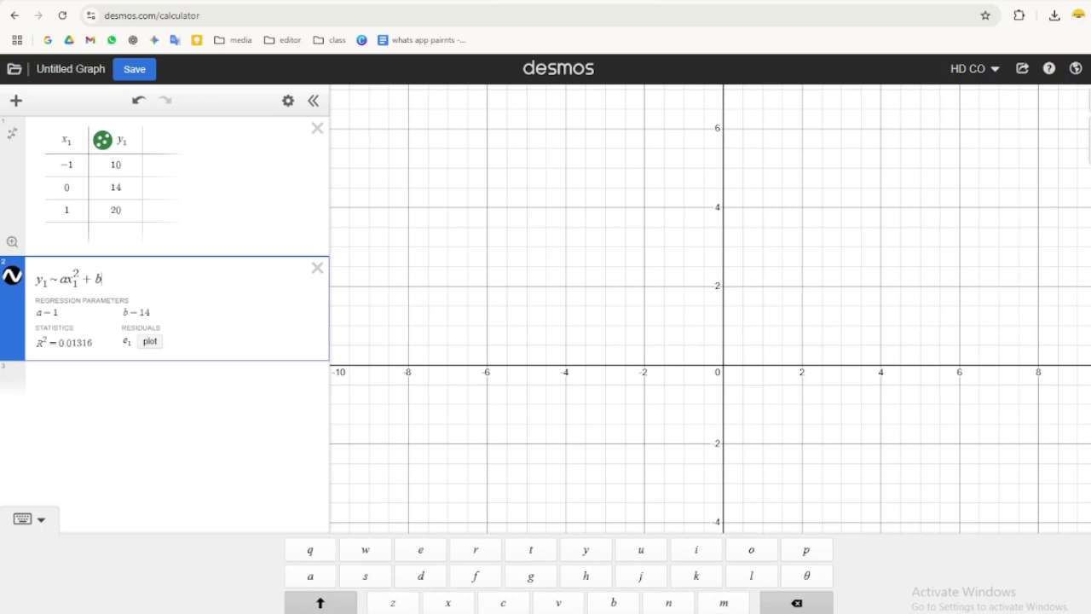
# - Extend the regression to the full quadratic model y₁ ~ ax₁² + bx₁ + c
pyautogui.click(324, 607)
pyautogui.click(307, 551)
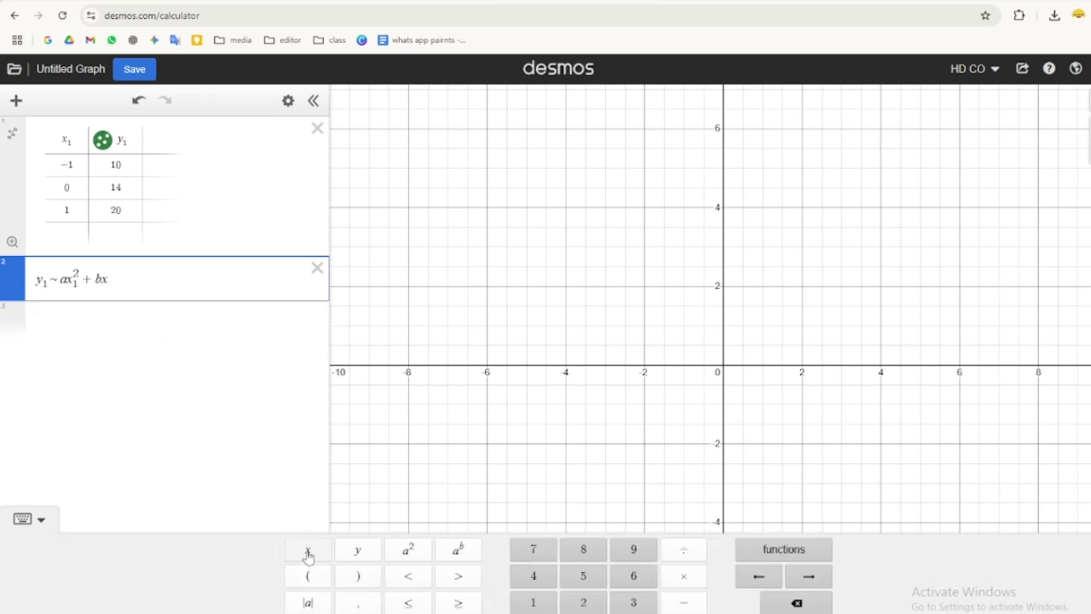
pyautogui.click(535, 604)
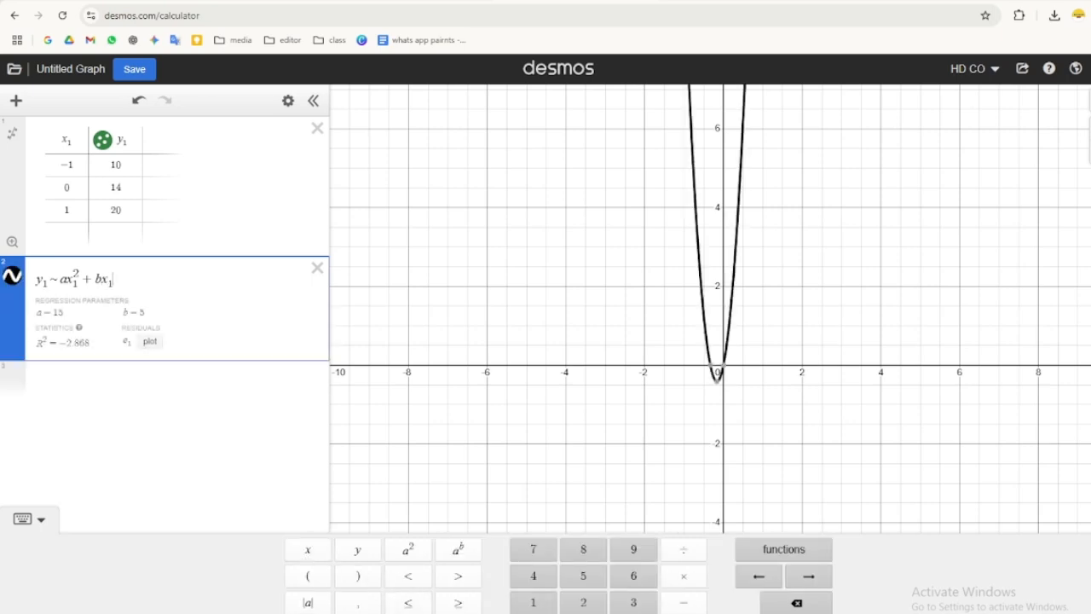
pyautogui.click(684, 613)
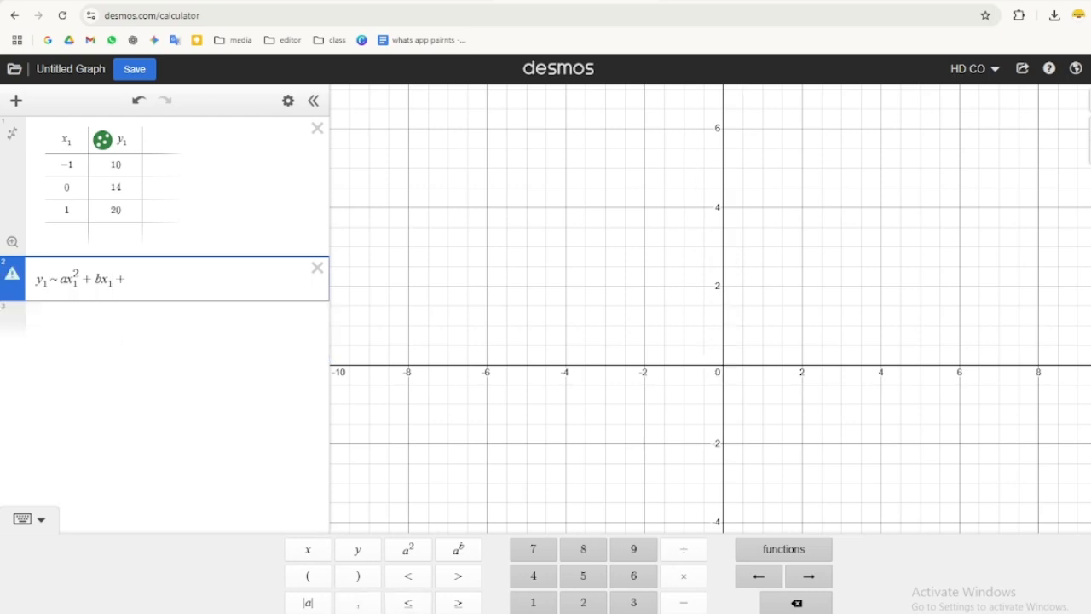
pyautogui.click(308, 613)
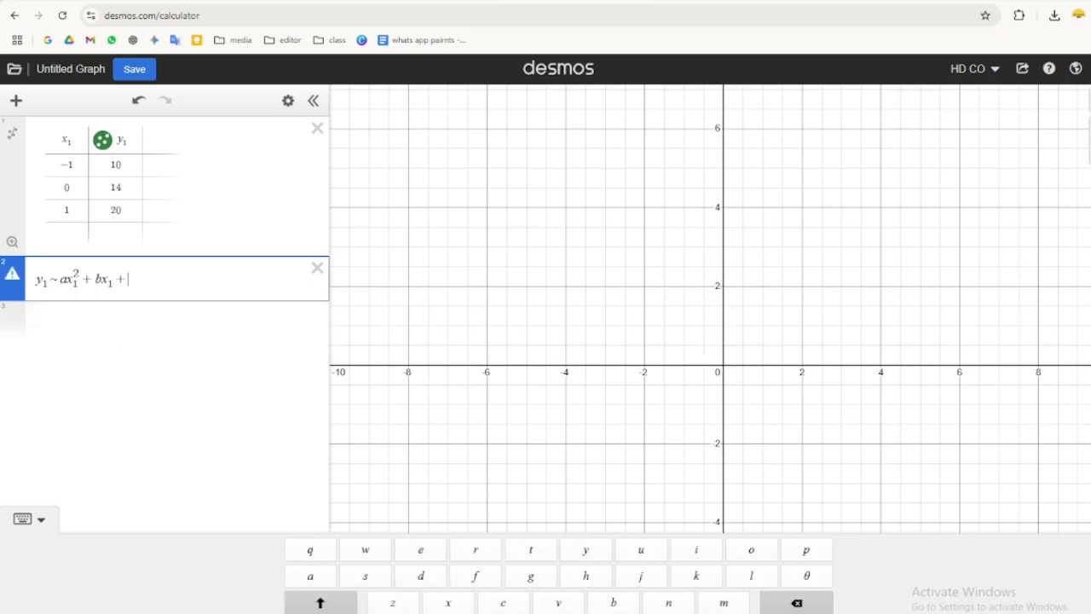
pyautogui.click(503, 603)
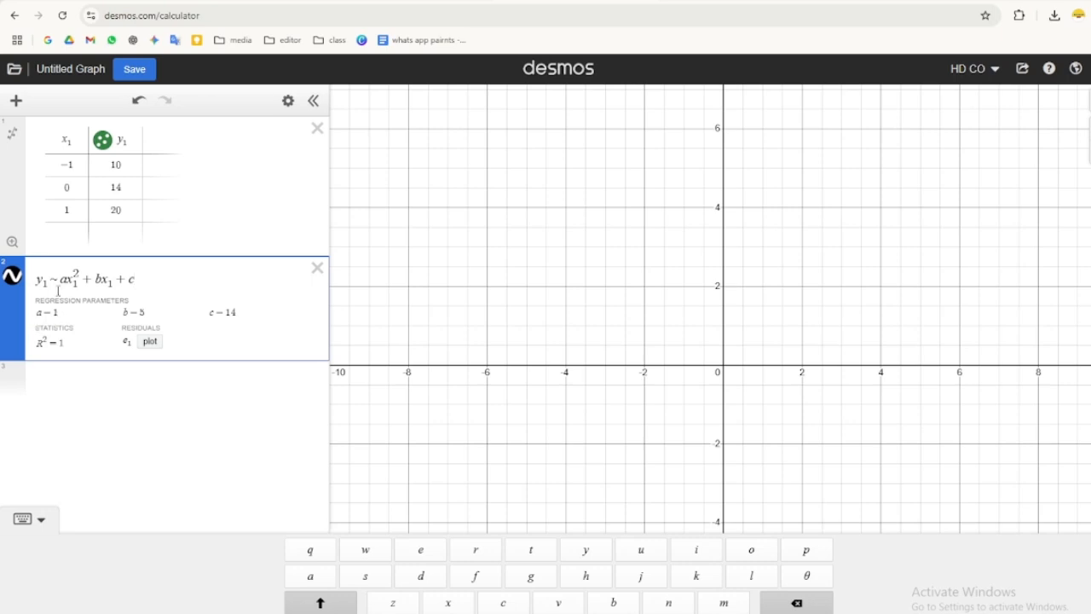
# - Add a new expression row and enter y = x² + 5x + 14 using the regression parameters
pyautogui.click(45, 377)
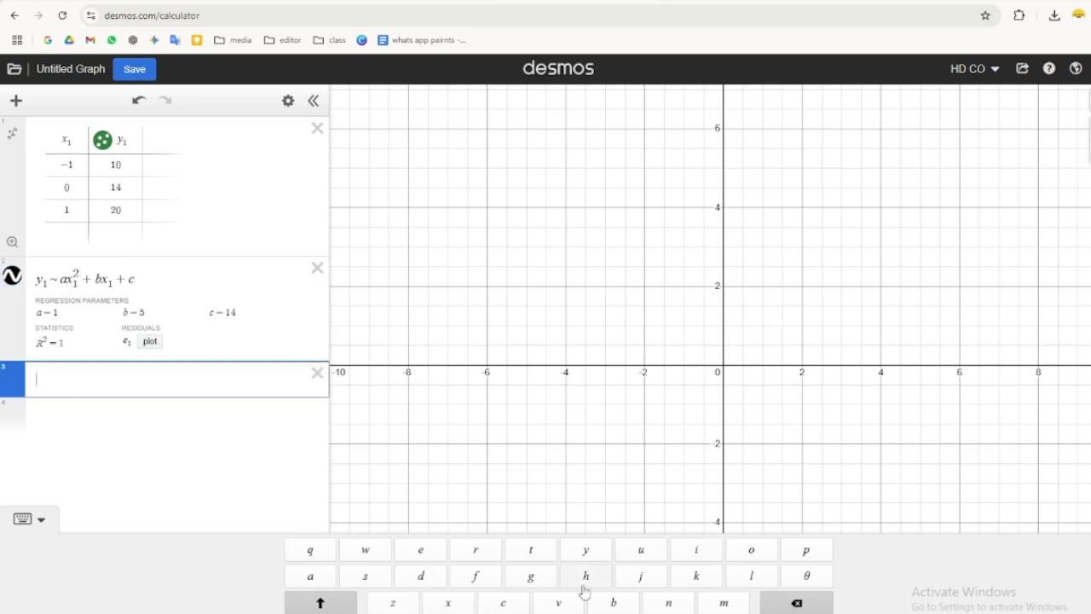
pyautogui.click(338, 610)
pyautogui.click(359, 552)
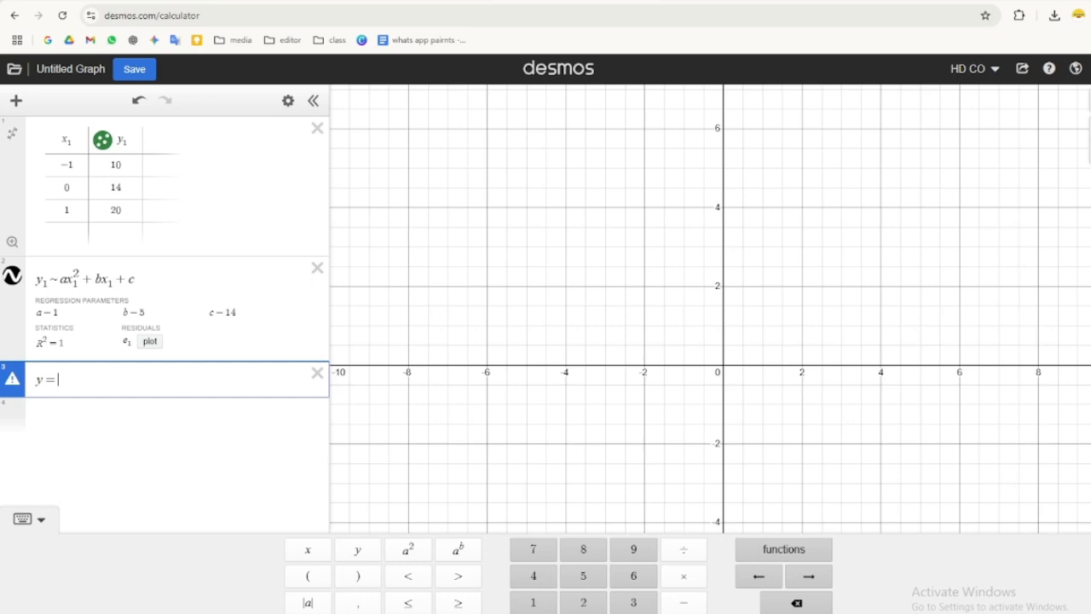
pyautogui.click(309, 551)
pyautogui.click(409, 553)
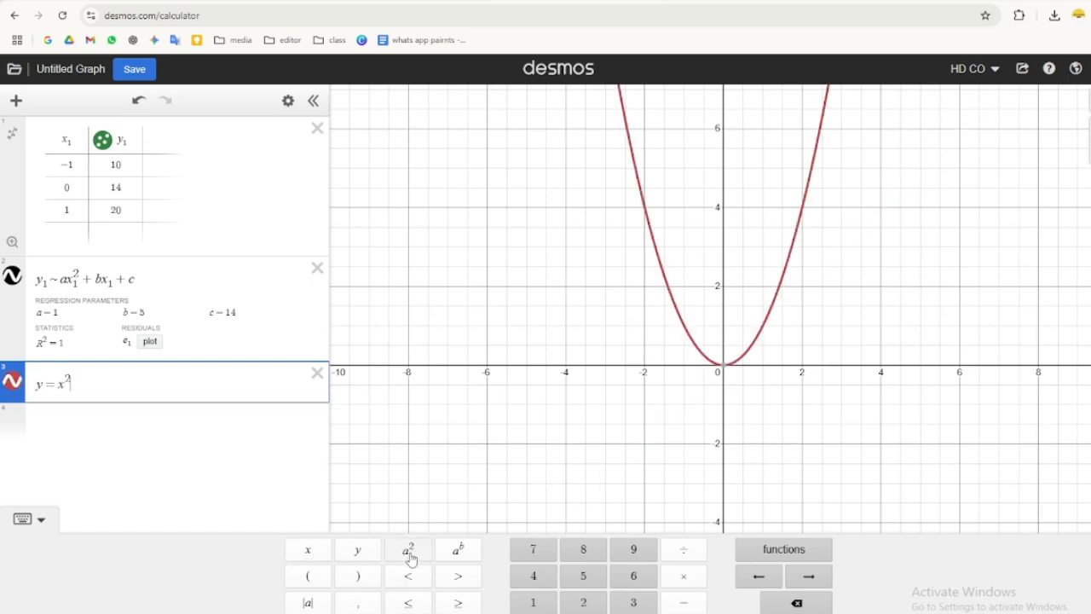
pyautogui.write('+')
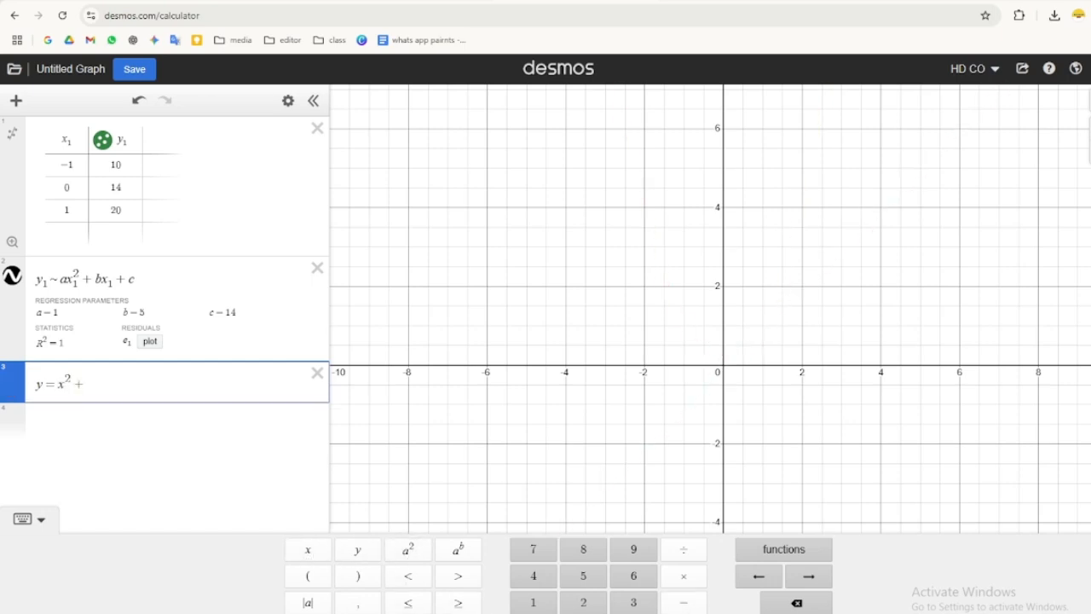
pyautogui.click(584, 577)
pyautogui.click(307, 551)
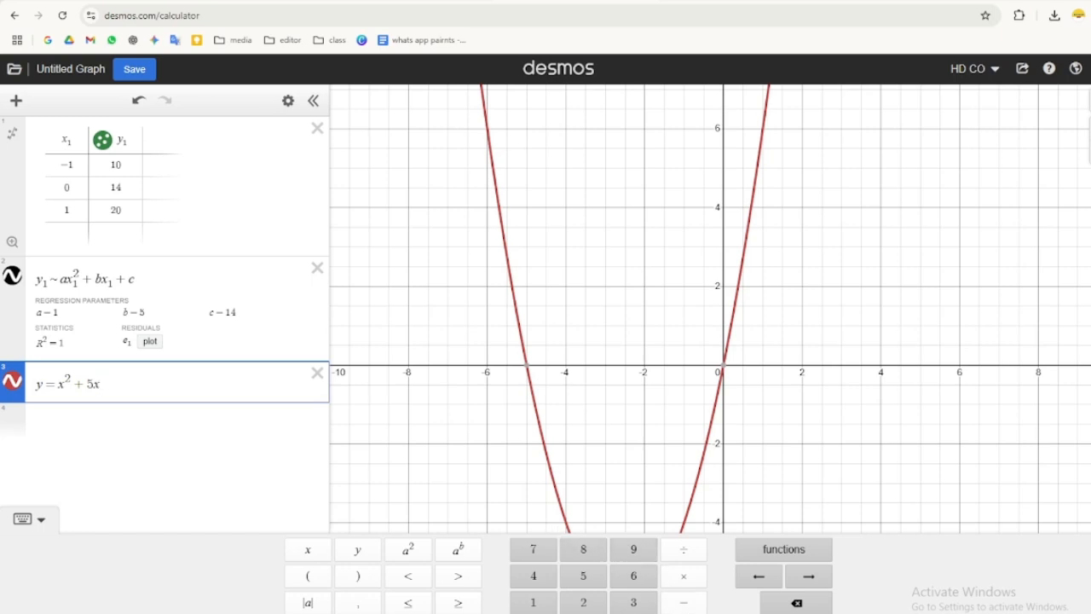
pyautogui.write('+')
pyautogui.click(532, 603)
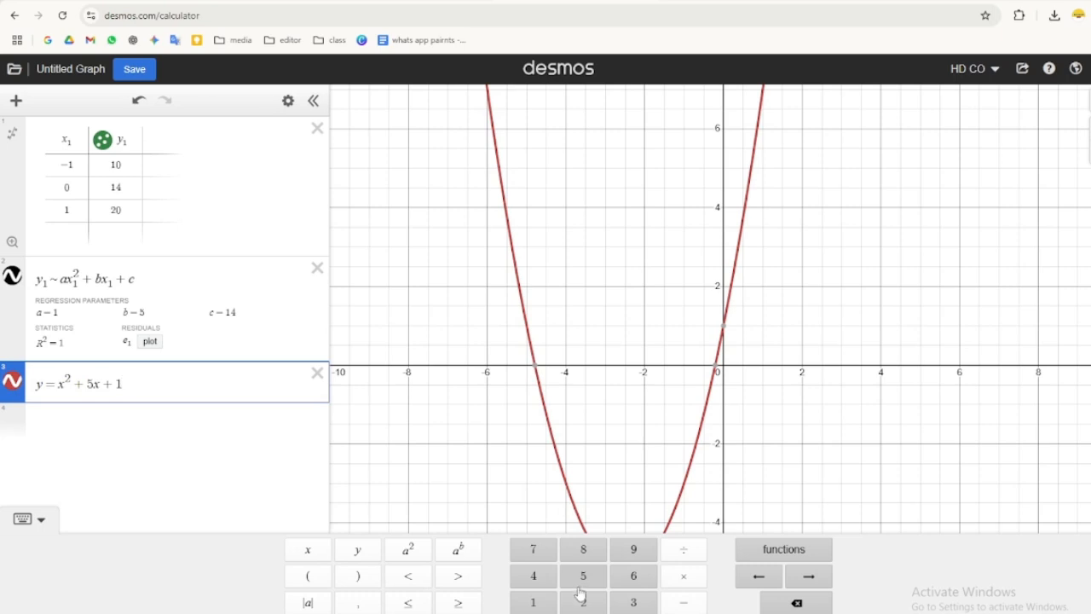
pyautogui.click(533, 575)
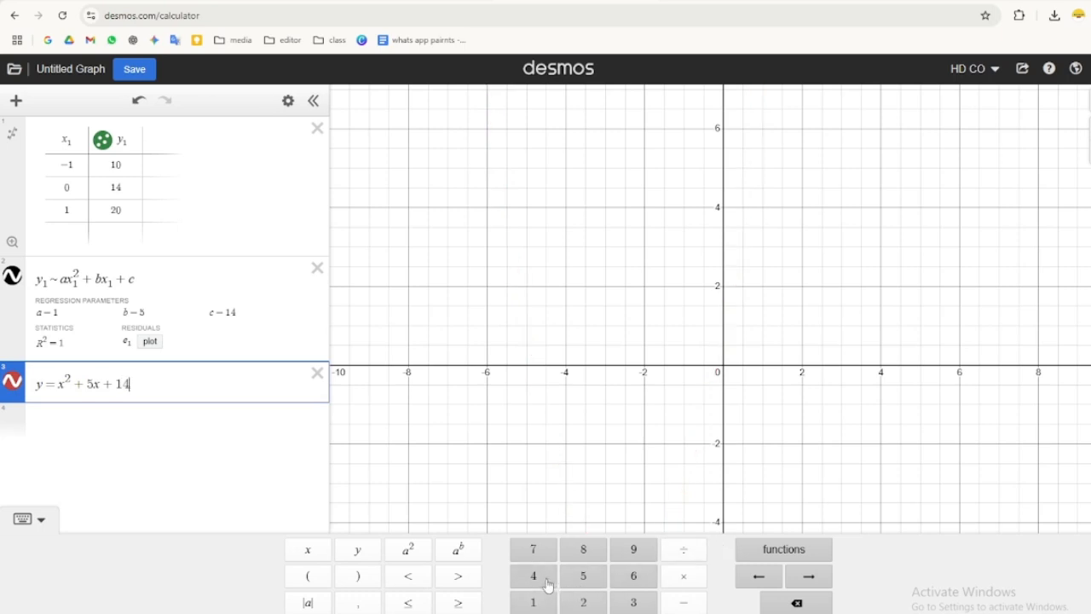
# - Examine the graphed parabola and whether it passes through the three table points
pyautogui.scroll(-2, 617, 407)
pyautogui.scroll(-2, 617, 408)
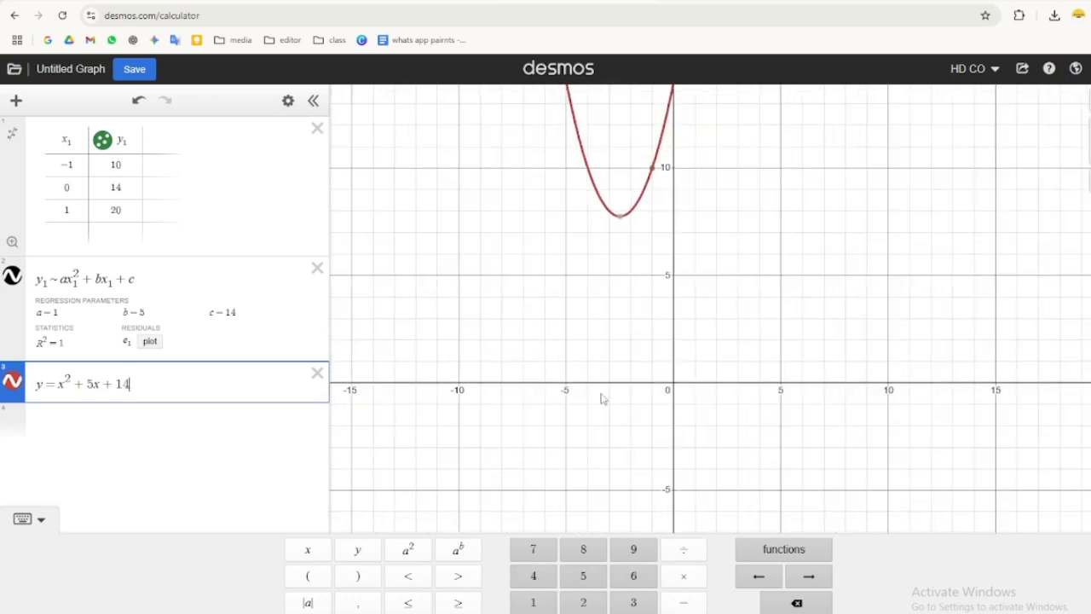
pyautogui.click(425, 486)
pyautogui.moveTo(425, 487); pyautogui.dragTo(374, 613)
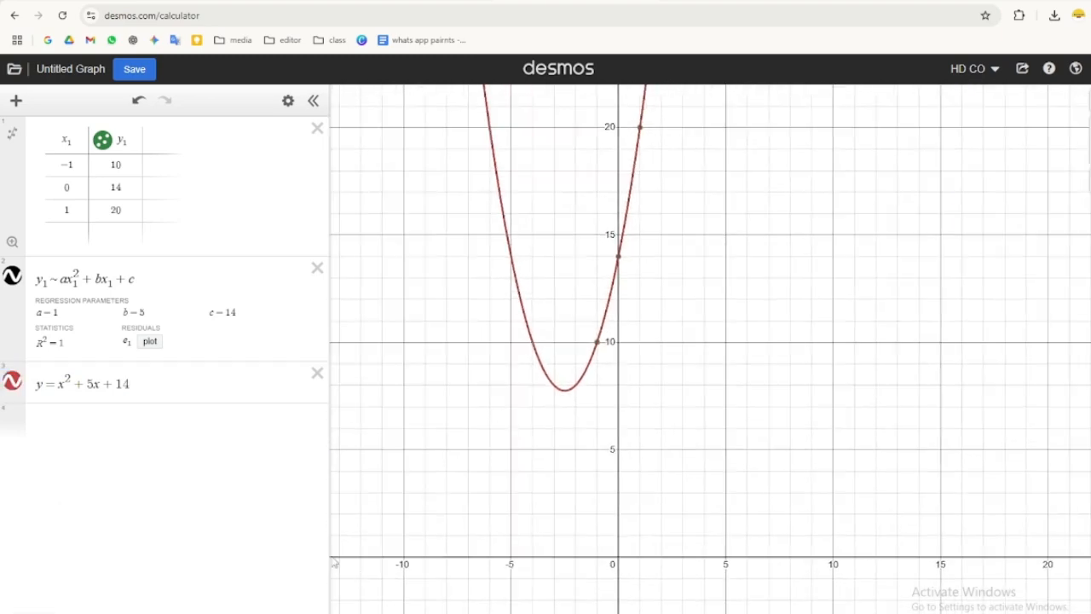
pyautogui.moveTo(367, 526); pyautogui.dragTo(278, 613)
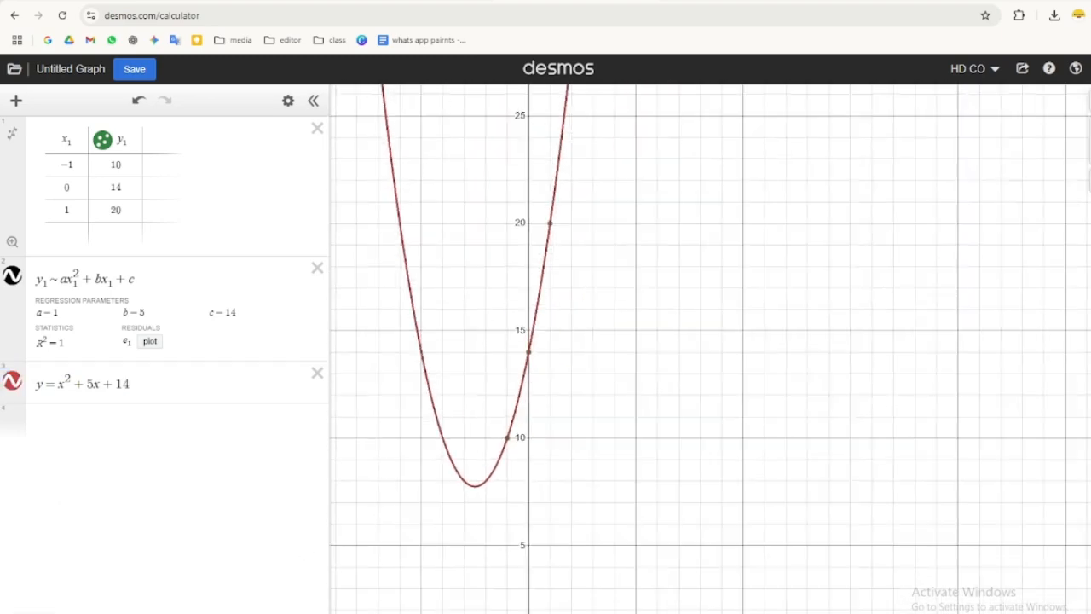